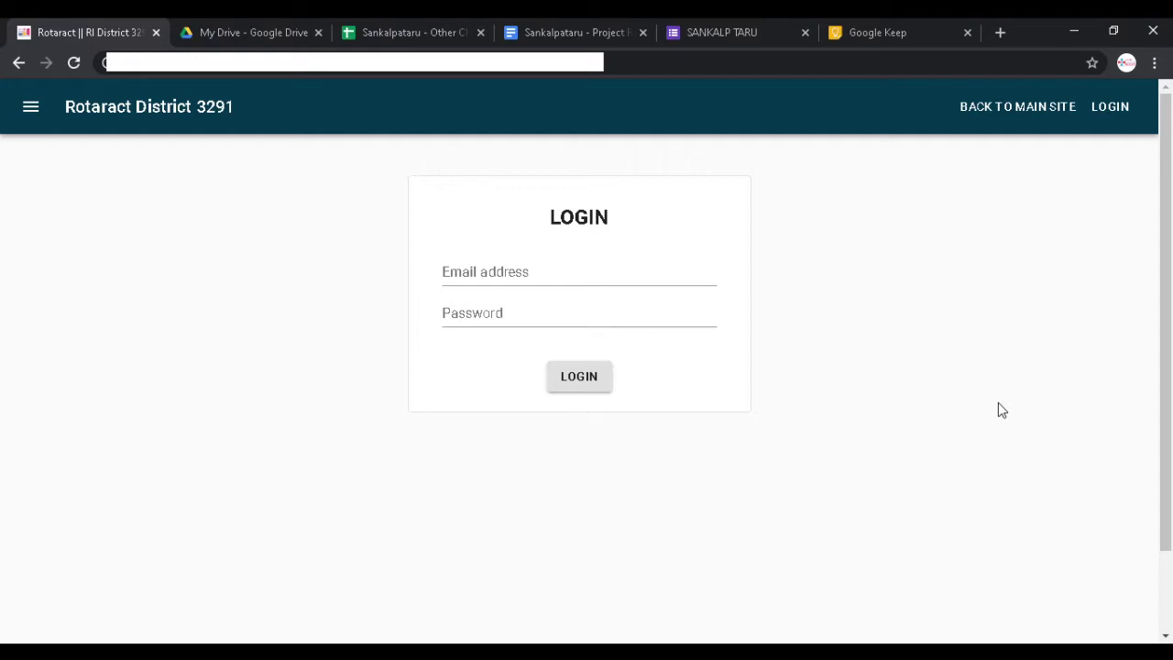
Step: Log in to the district site with the account's e-mail address and password
click(626, 283)
click(574, 312)
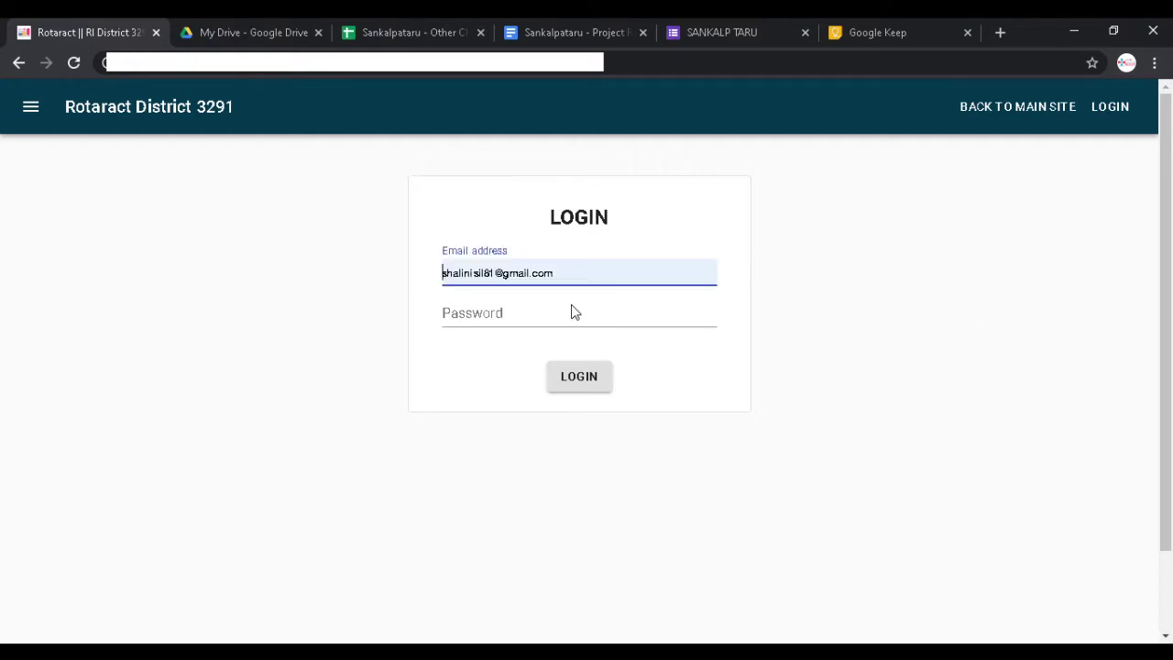
click(570, 311)
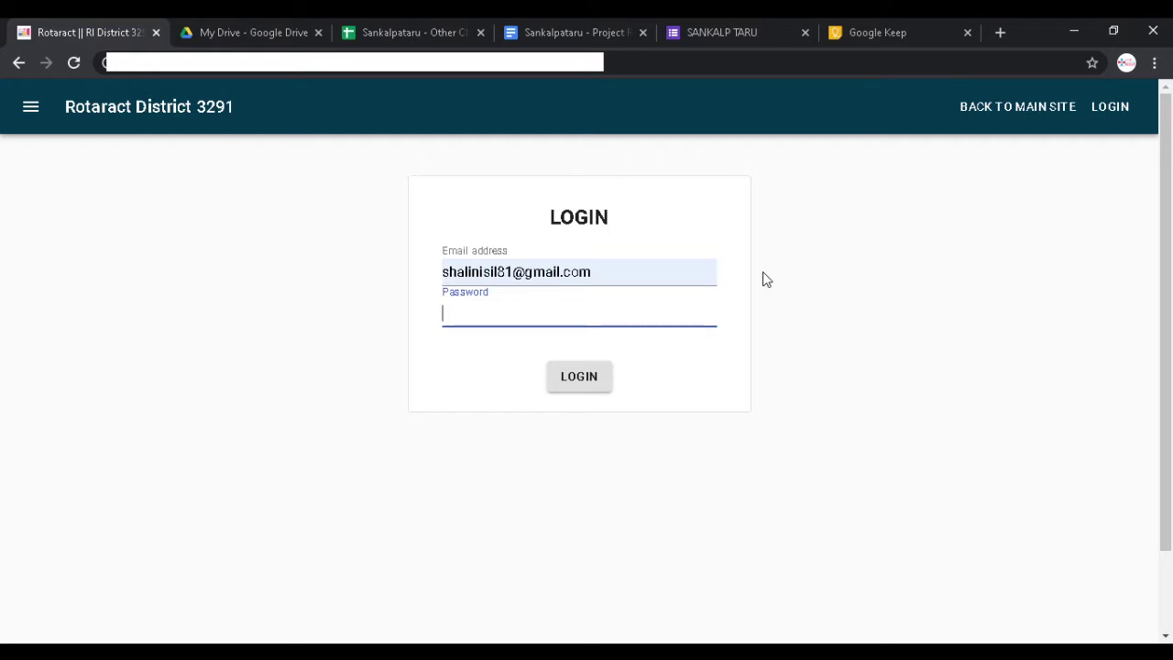
text(***********)
key(Tab)
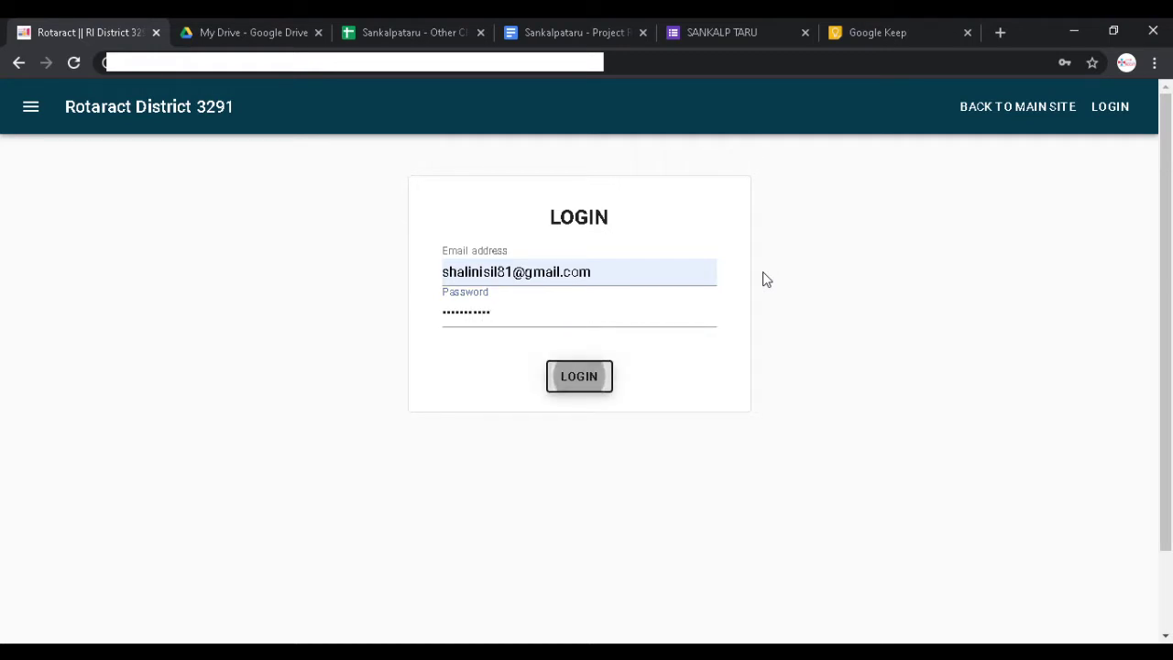
key(Return)
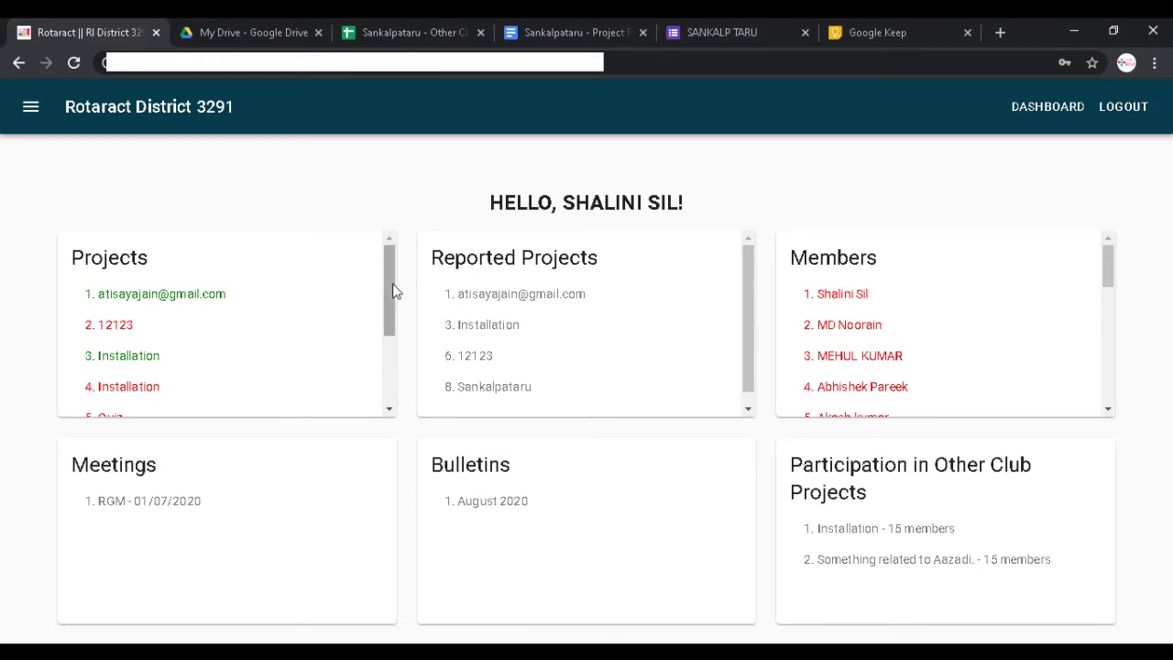
Step: Check the Projects list down to the Sankalpataru entry and open the Report Project (Non-Showcased) form
drag(392, 291, 409, 364)
scroll(753, 323, down, 1)
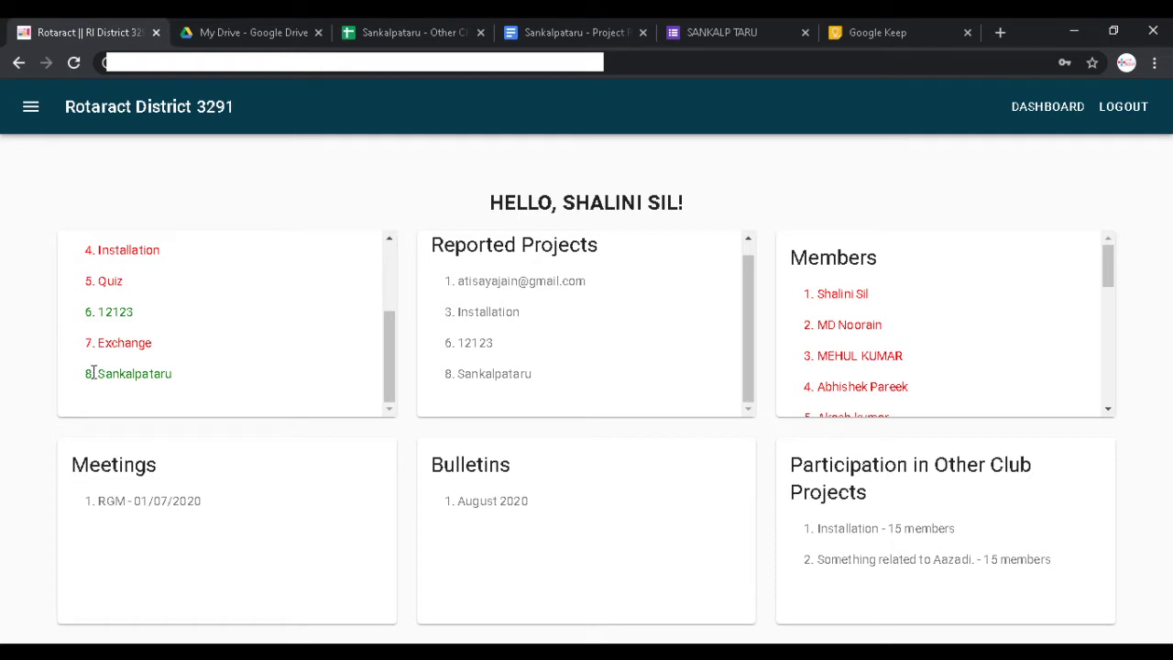
drag(93, 373, 170, 385)
click(262, 375)
click(30, 107)
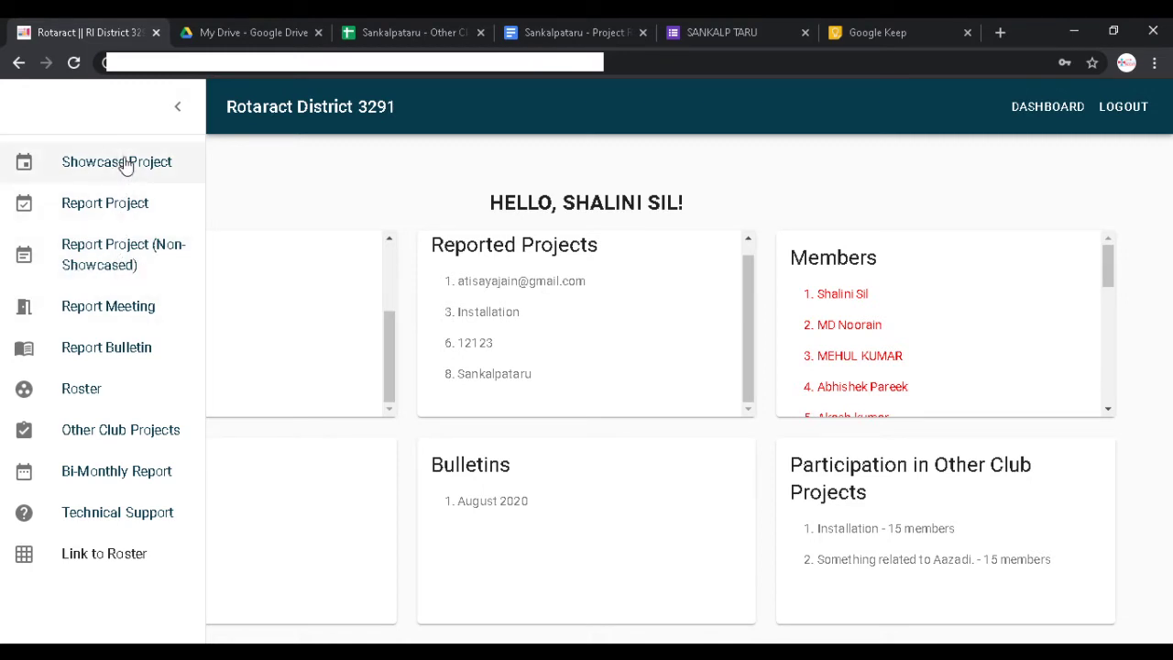
click(140, 263)
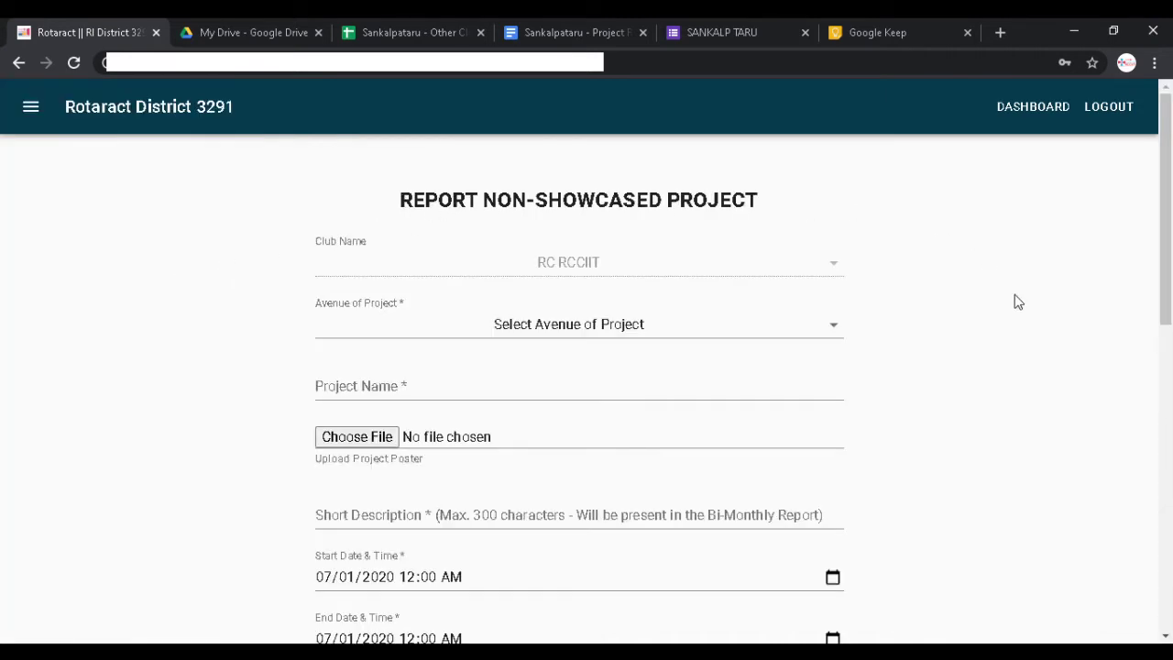
Step: Set the avenue of project to Community Service and enter "Sankalpataru 2.0" as the project name
scroll(1017, 306, down, 1)
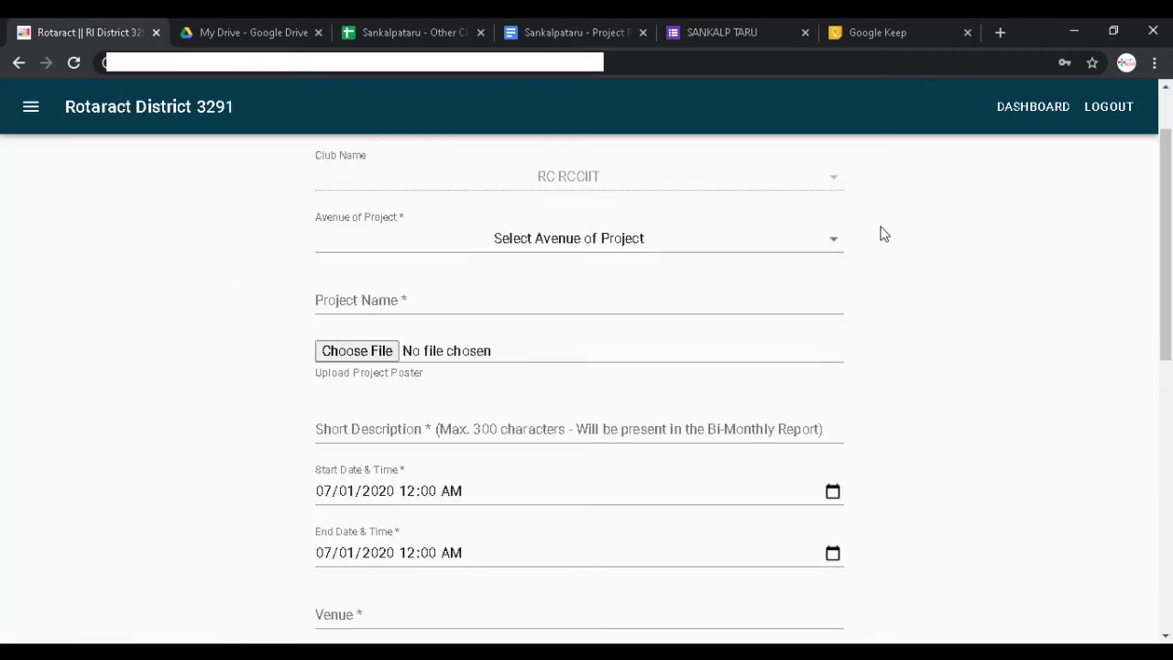
click(644, 248)
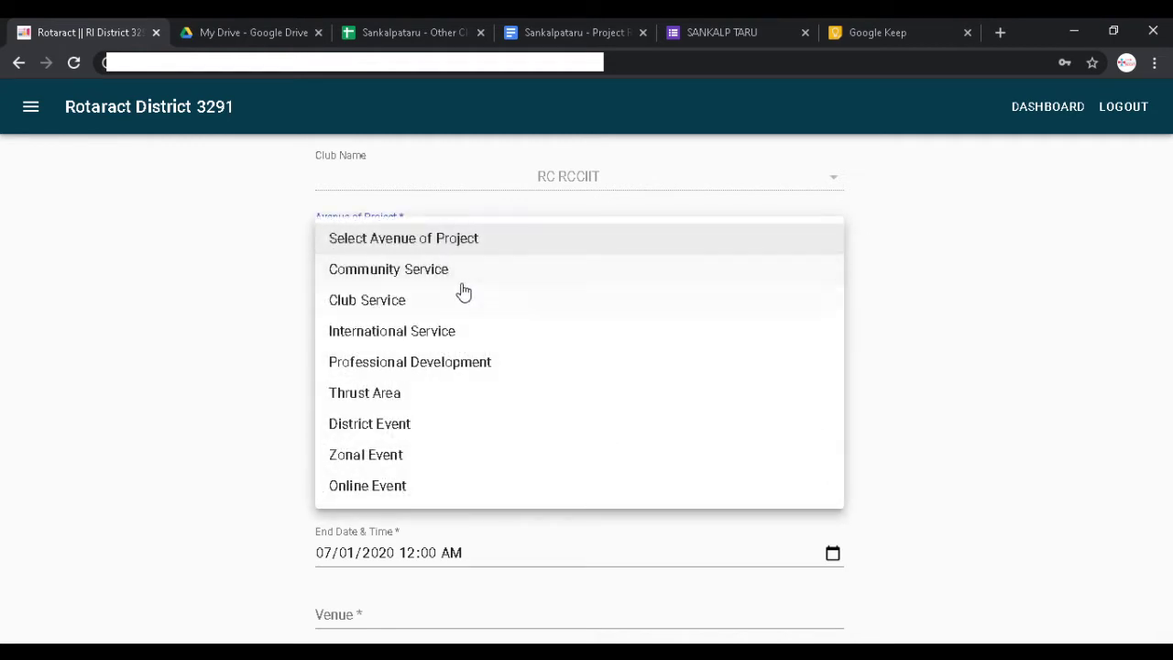
click(450, 275)
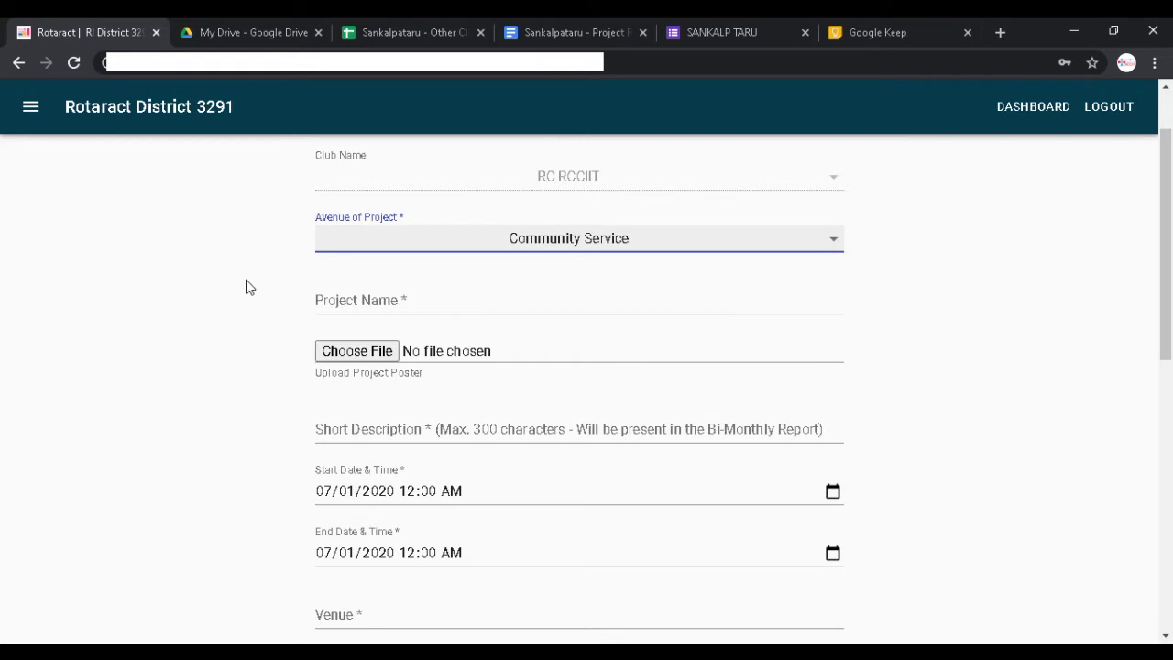
click(372, 296)
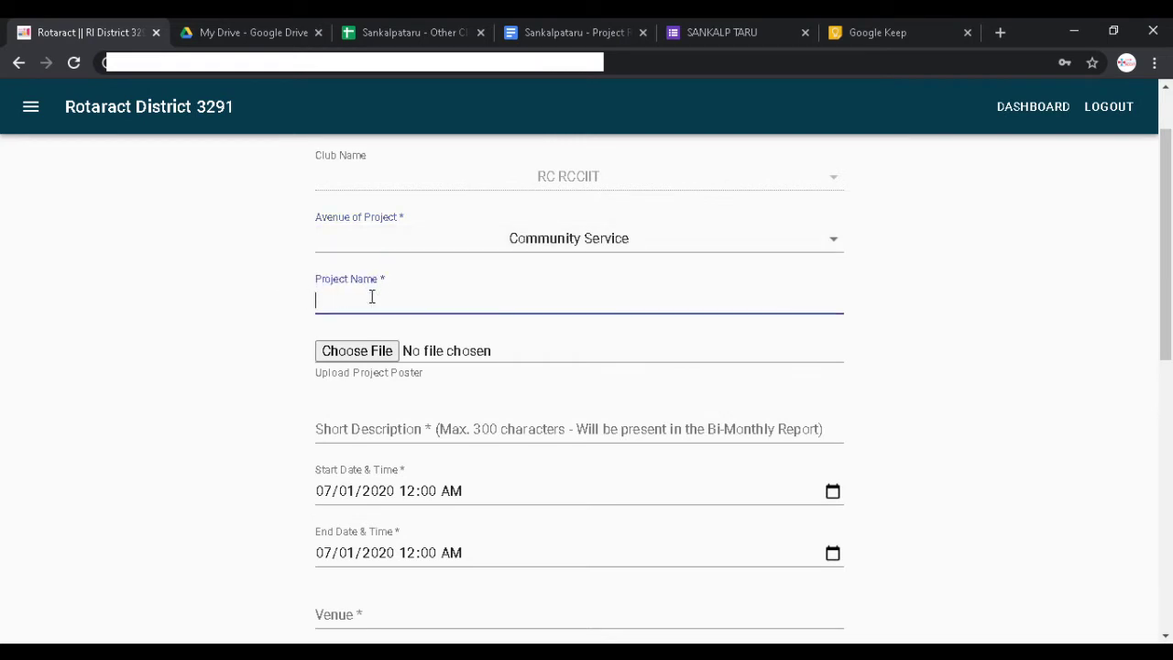
click(371, 334)
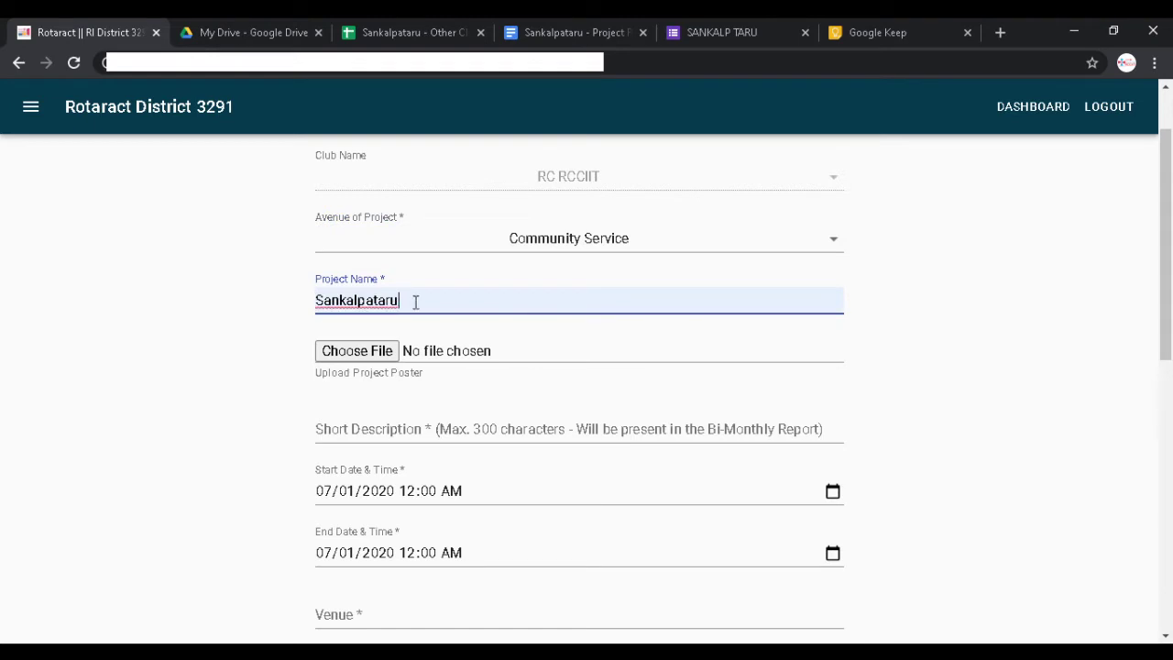
text(2.0)
Step: Attach "WhatsApp Image 2020-08-21 at 10.13.13.jpeg" as the project poster
click(365, 353)
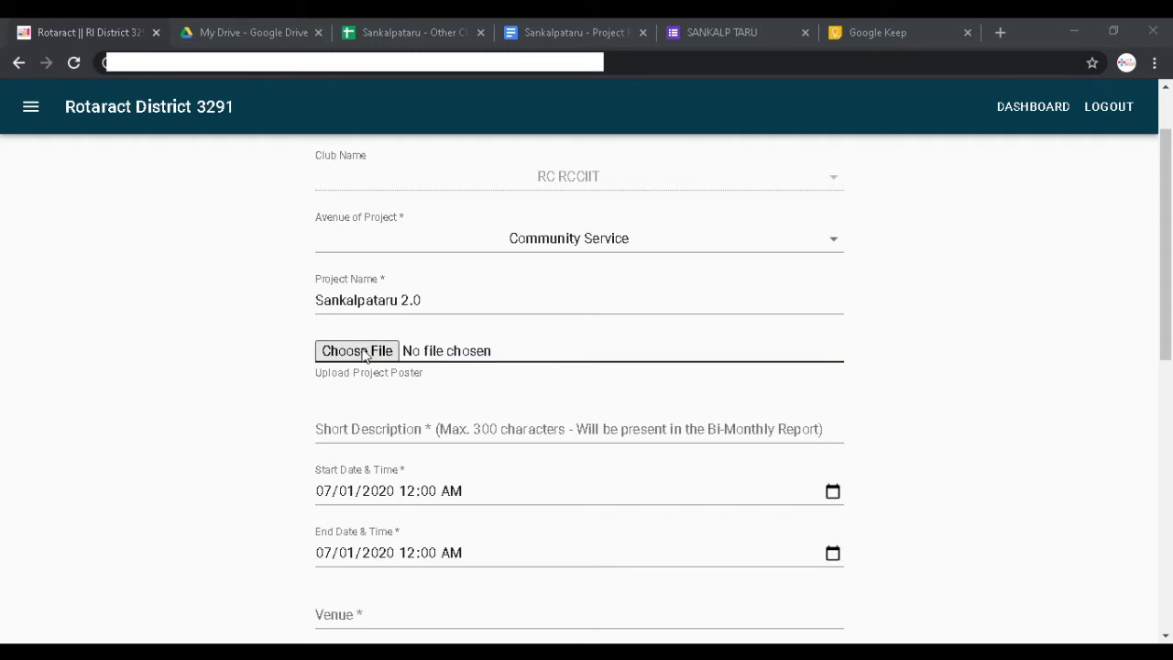
click(364, 353)
key(Return)
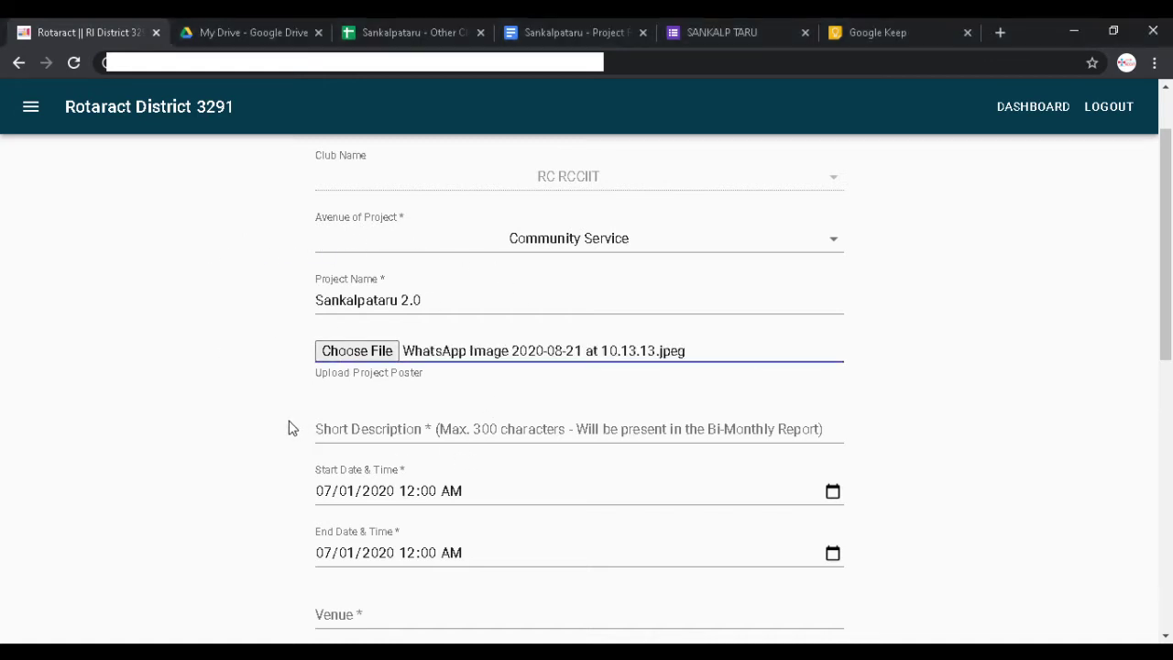
Step: Enter "Tree Plantation Drive" as the project's short description
scroll(288, 428, down, 1)
click(395, 336)
text(T)
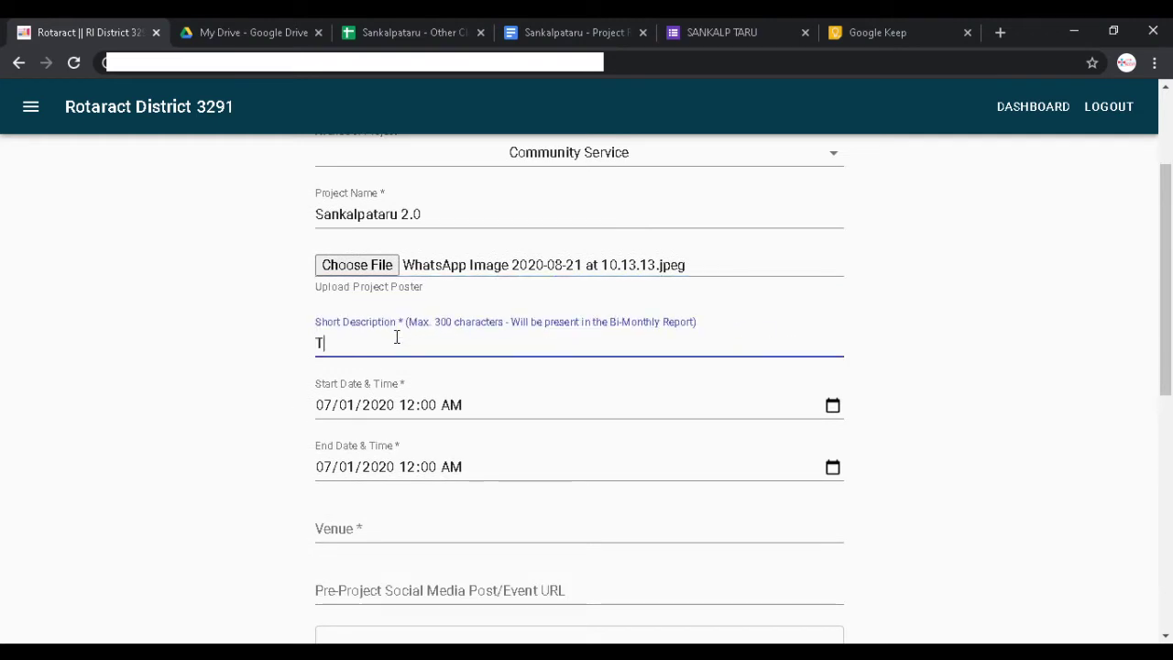
text(ree I)
key(BackSpace)
text(Pp)
key(BackSpace)
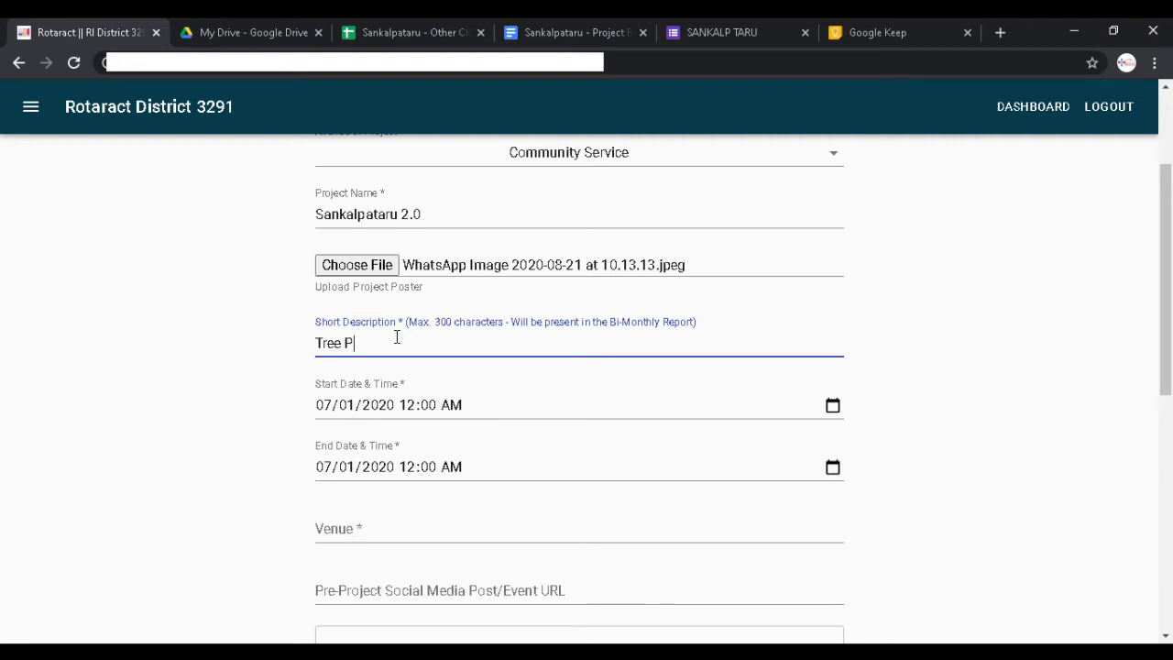
text(lantation Drive)
Step: Set the project's start date and time to 08/15/2020 12:00 PM
scroll(266, 399, up, 2)
scroll(262, 399, down, 1)
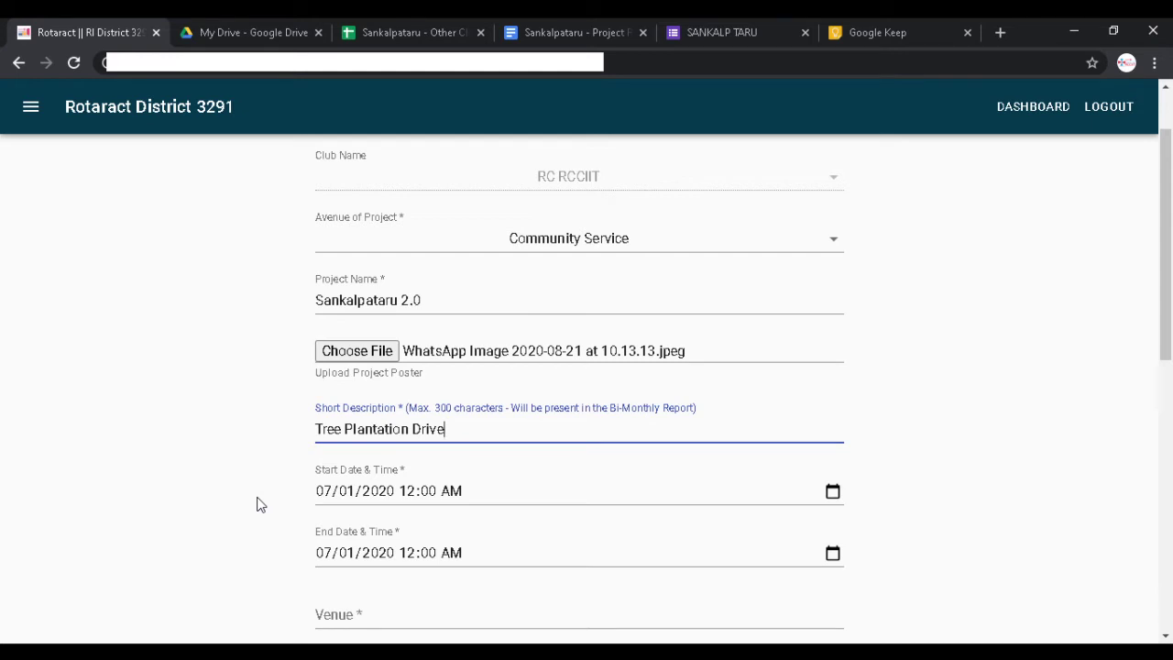
click(320, 495)
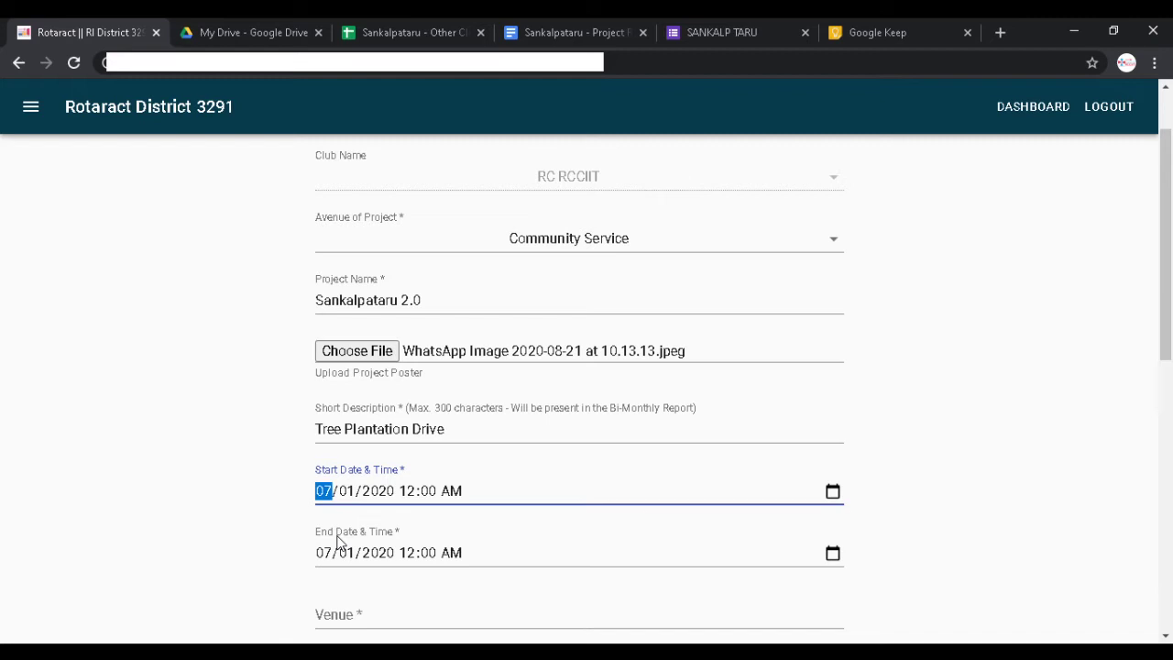
text(0815)
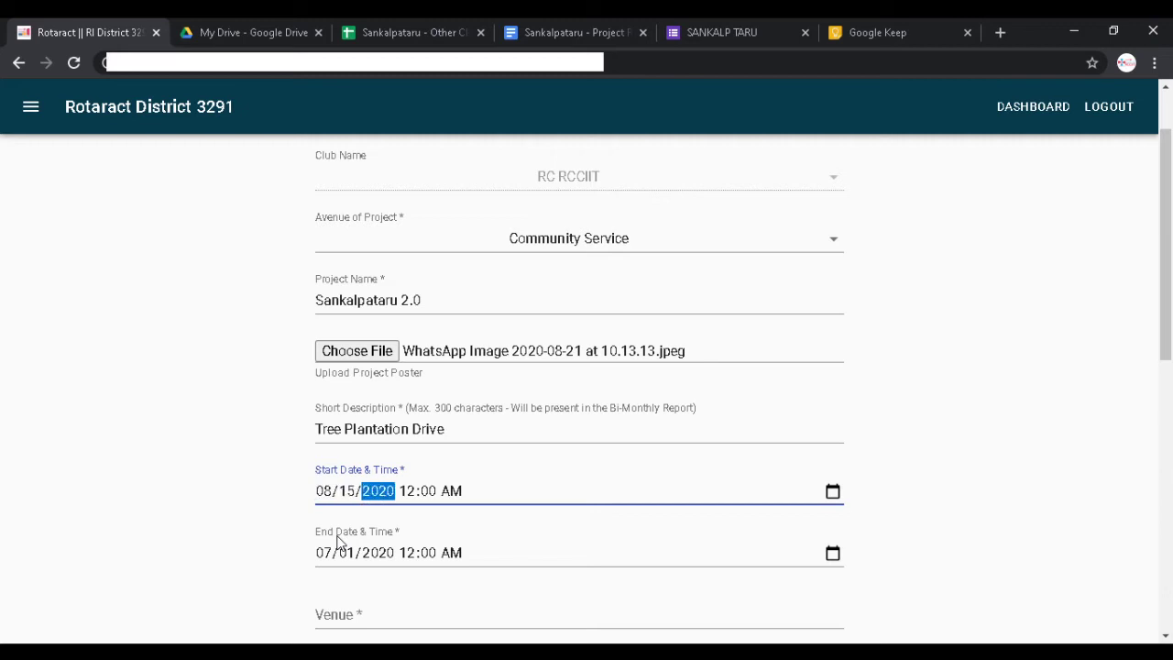
key(Tab)
key(Tab)
key(Tab)
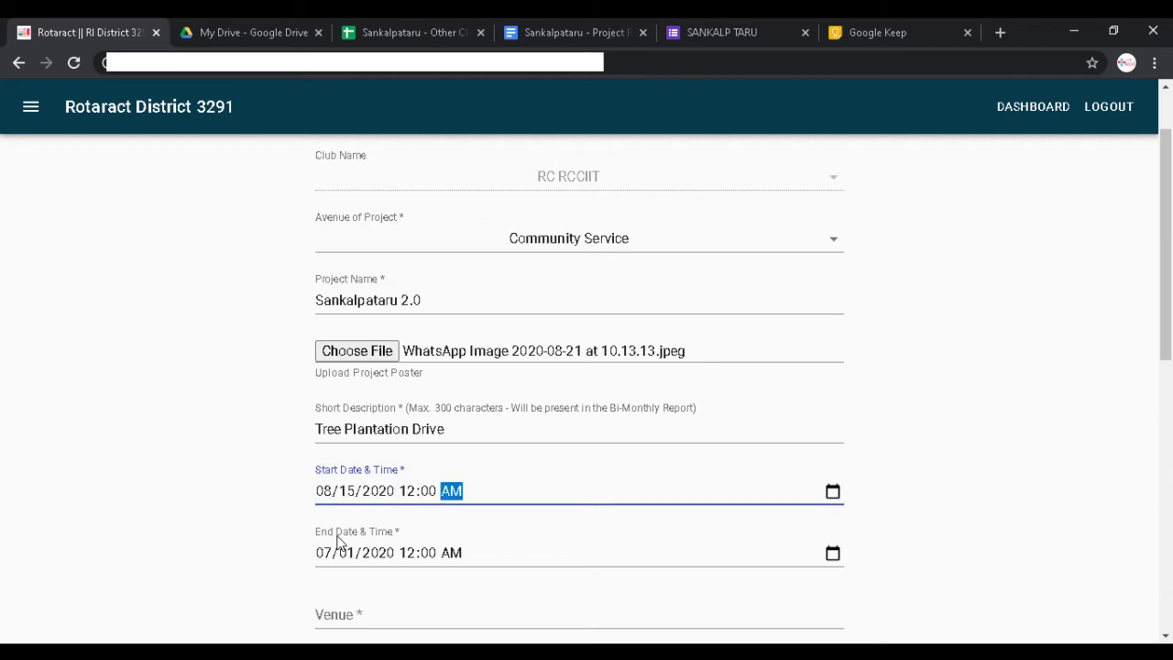
key(p)
Step: Set the project's end date and time to 08/18/2020 12:00 PM
key(Tab)
text(08/)
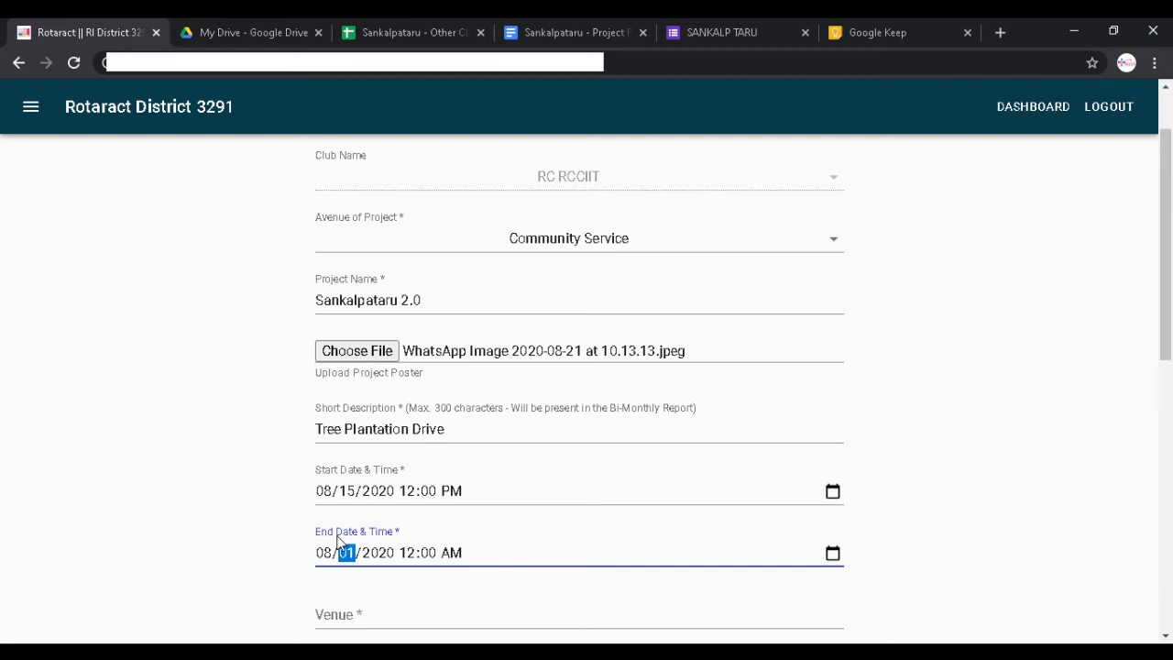
text(18)
key(Tab)
key(Tab)
key(Tab)
text(p)
Step: Fill in the venue with the suggested entry "Multiple Places"
scroll(312, 527, down, 2)
click(356, 436)
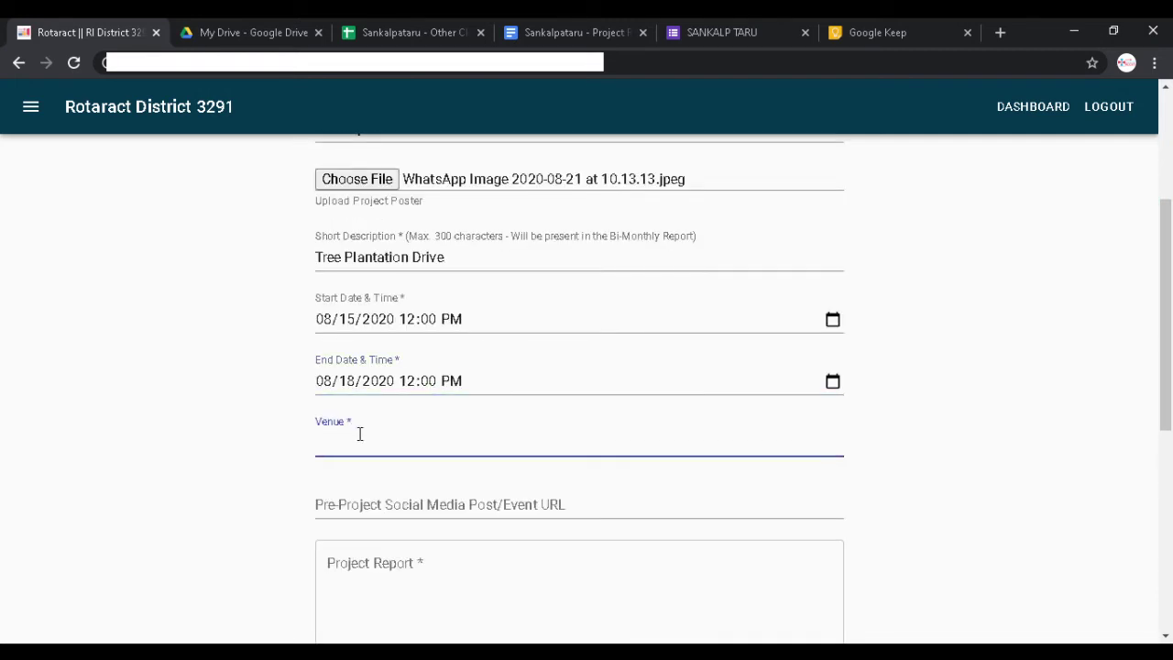
click(377, 475)
scroll(255, 479, down, 1)
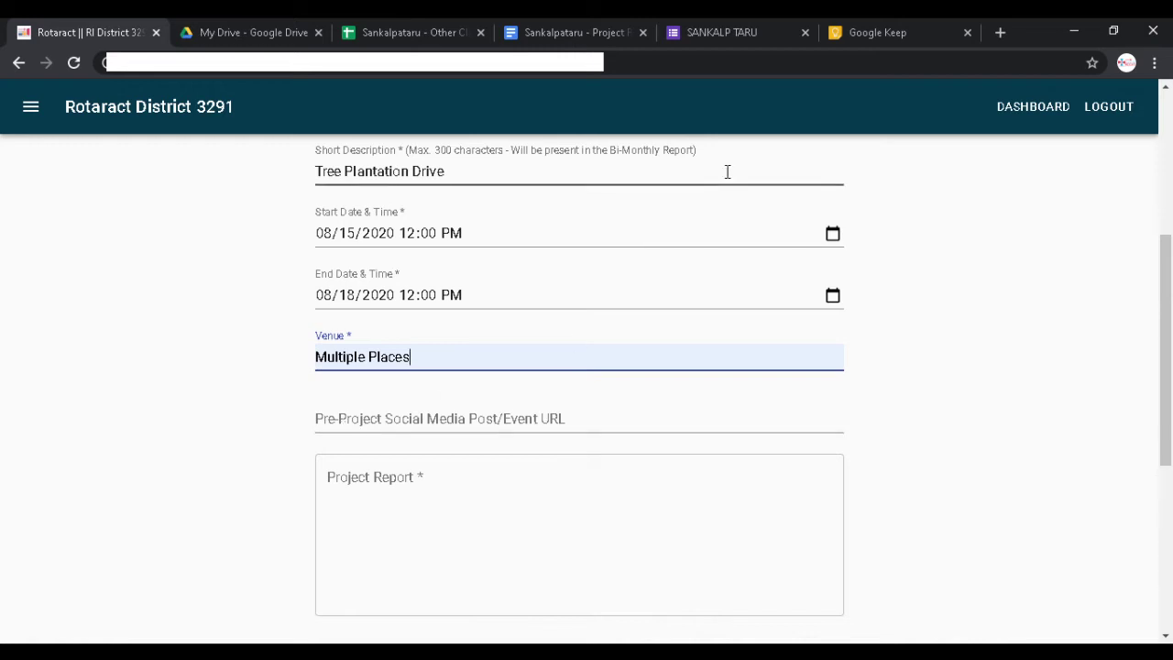
Step: Copy the Pre link from the Sankalpataru note in Google Keep into the form's Pre-Project Social Media Post/Event URL
click(868, 35)
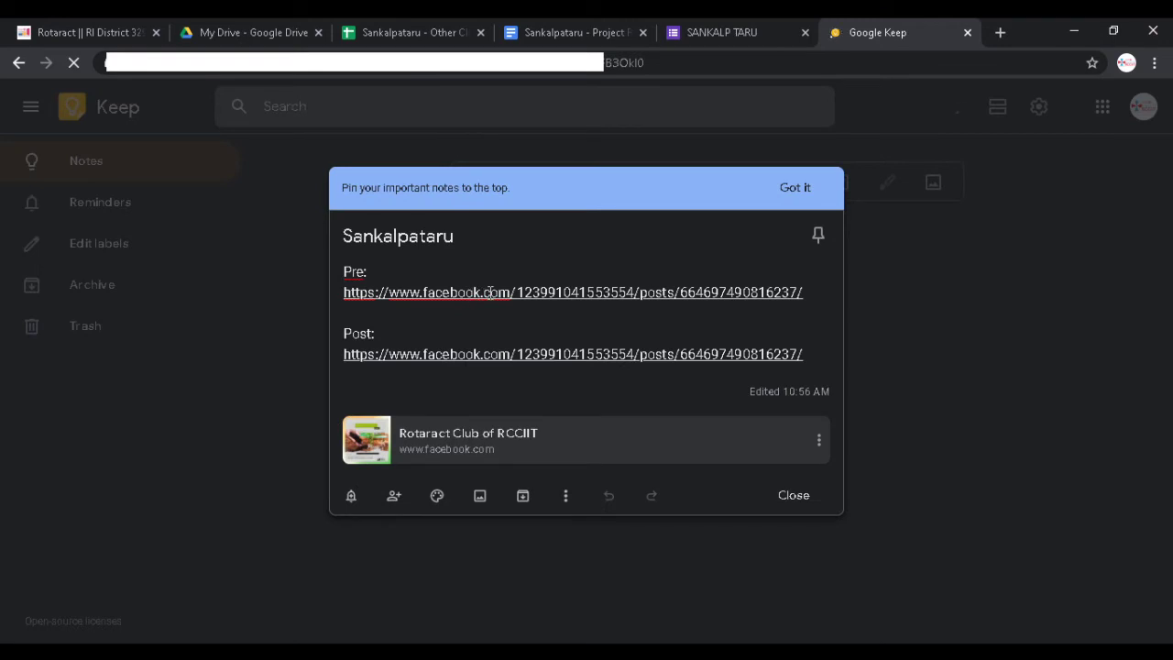
double_click(498, 291)
click(802, 292)
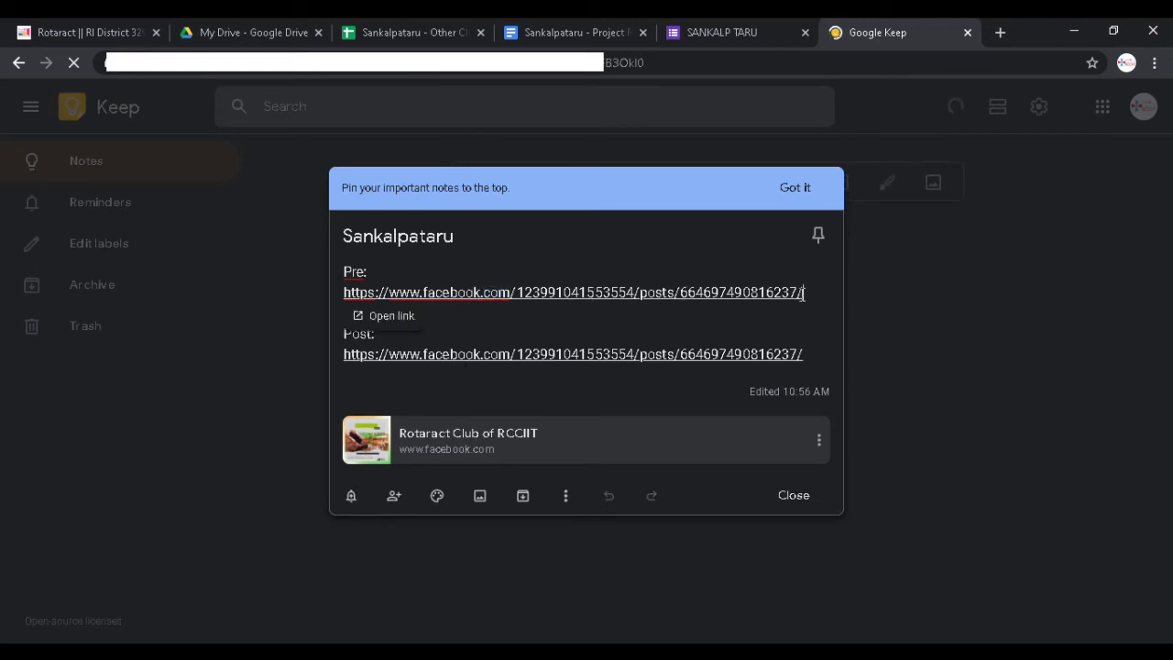
shift+click(346, 291)
key(ctrl+c)
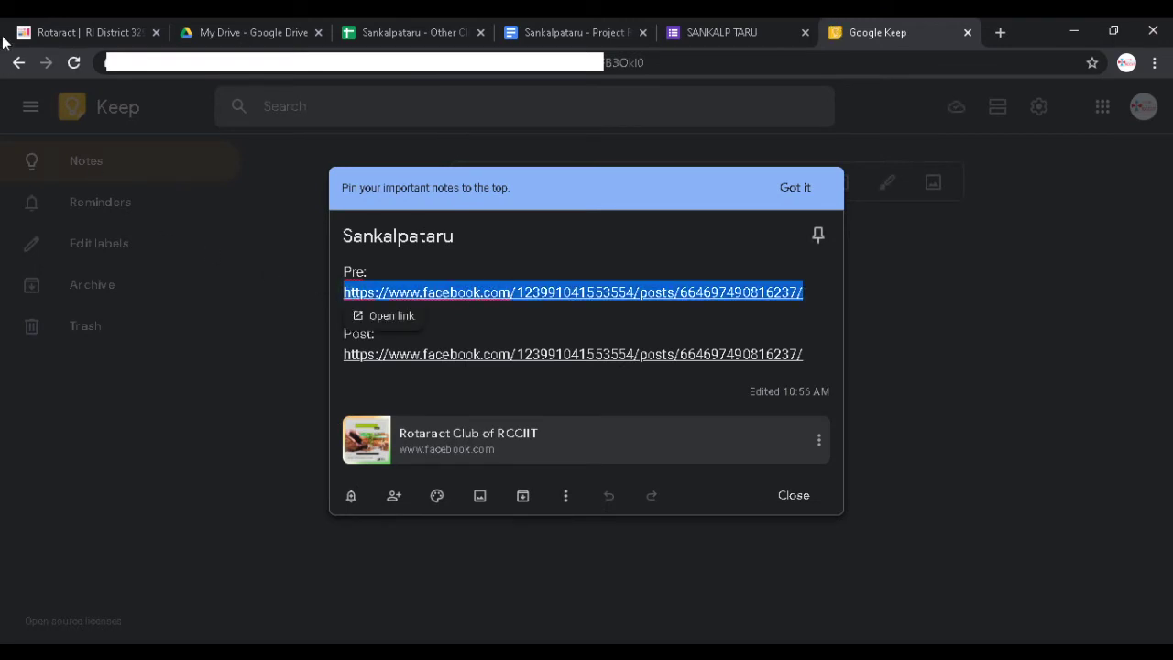
click(53, 33)
click(427, 371)
click(427, 415)
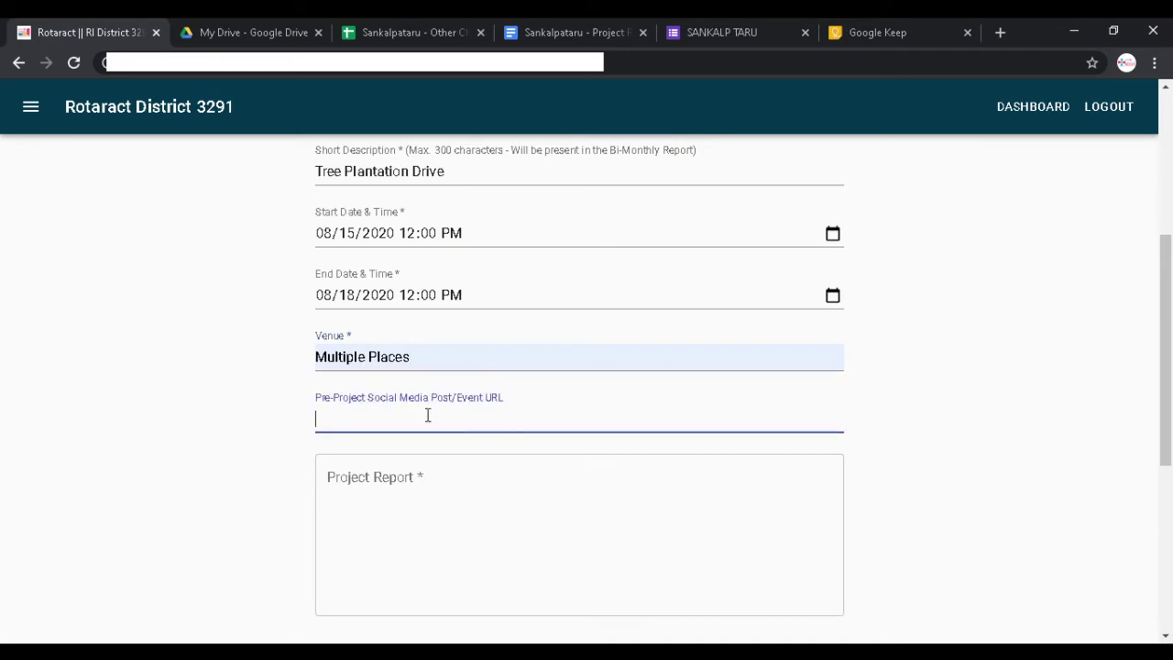
key(ctrl+v)
Step: Copy the full text of the "Sankalpataru - Project Report" Google Docs document into the form's Project Report
scroll(218, 383, down, 1)
click(372, 415)
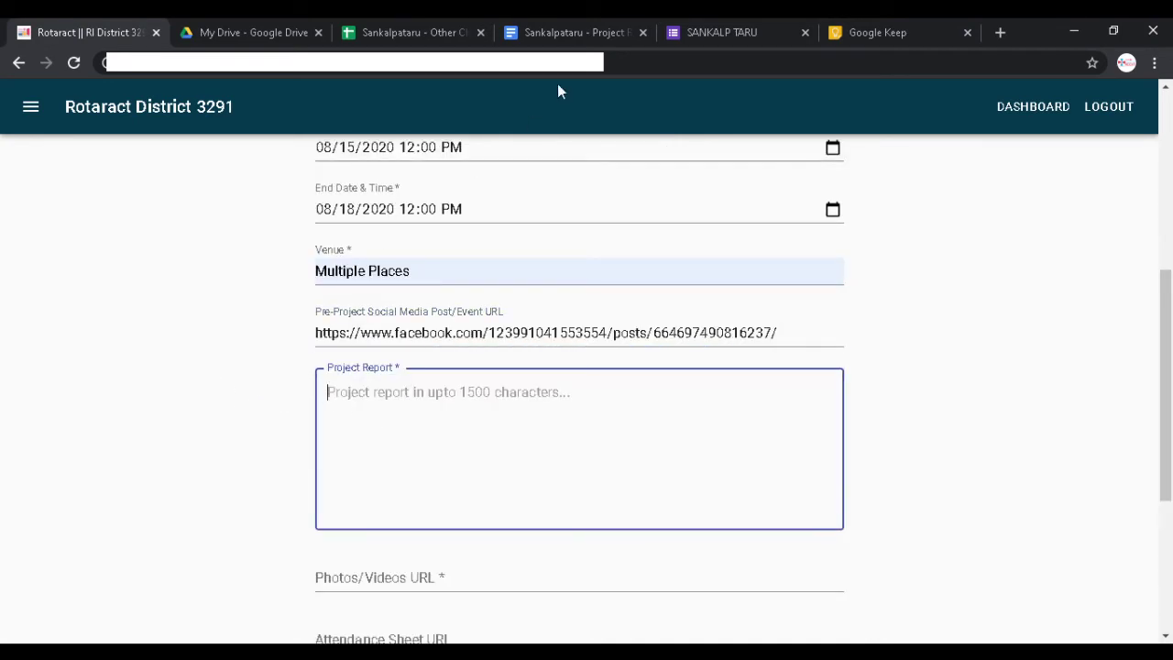
click(564, 38)
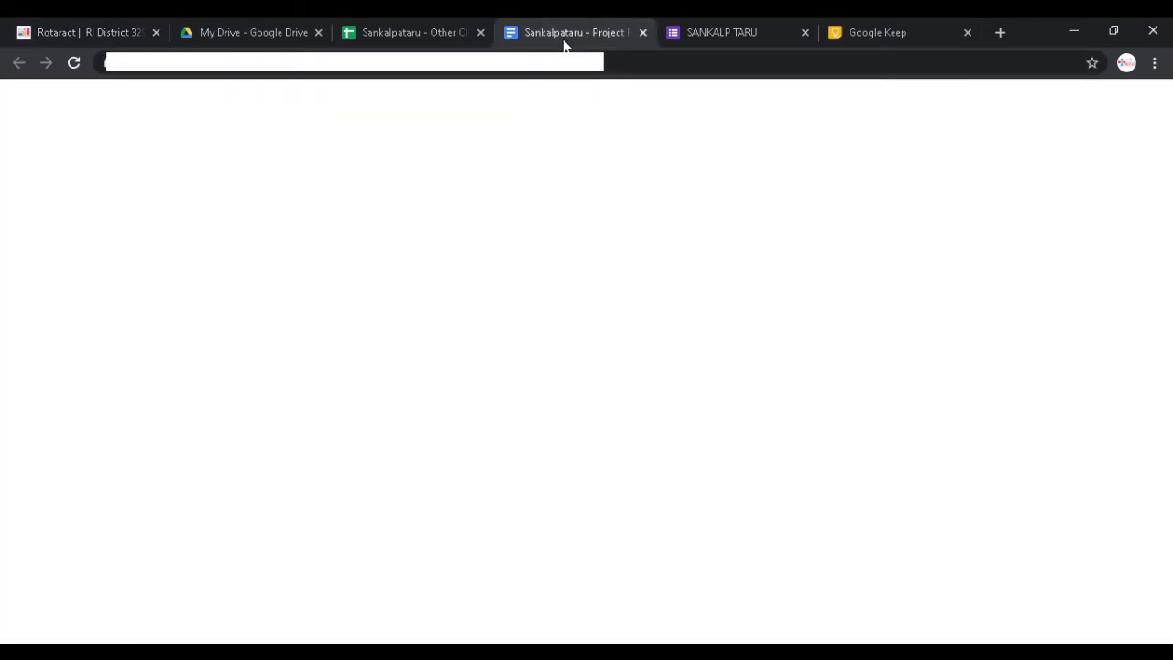
key(ctrl+a)
click(443, 309)
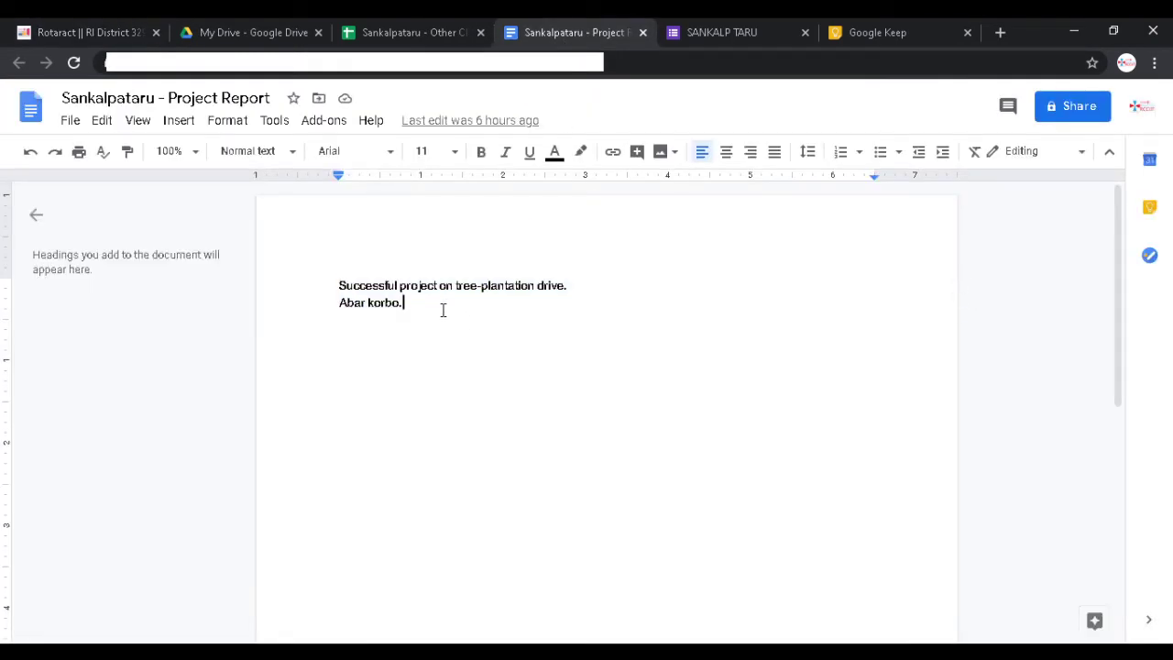
key(ctrl+a)
key(ctrl+c)
click(101, 34)
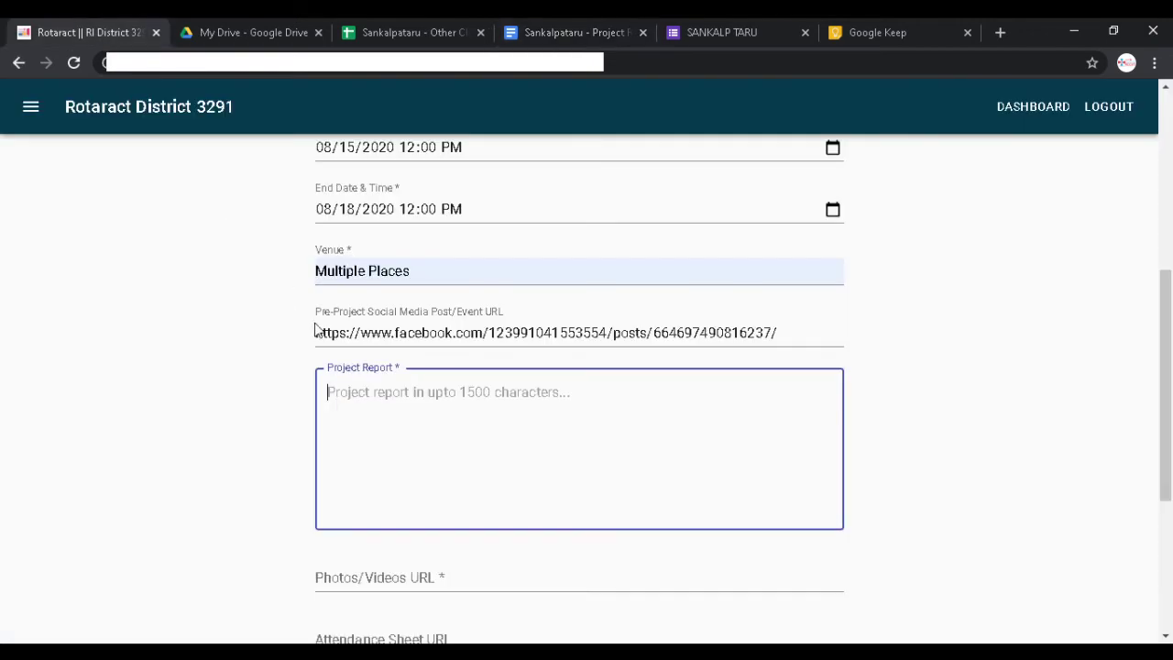
key(ctrl+v)
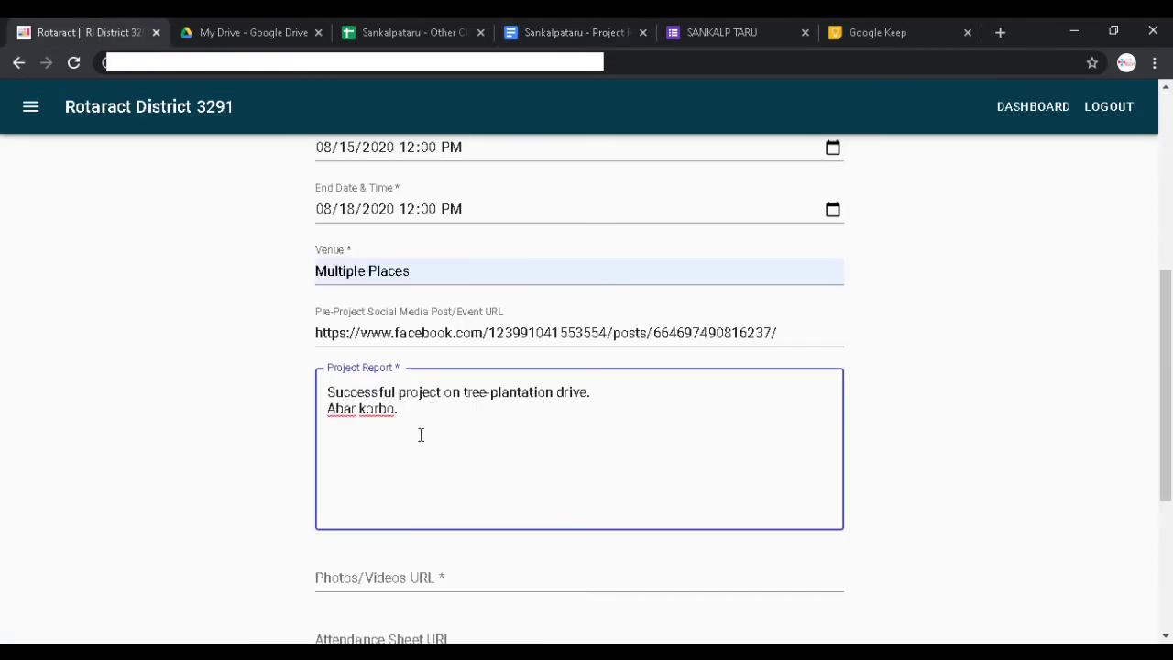
Step: Switch to Google Drive and open the Sankalpataru folder inside District Reporting 2020 - 21 > Projects
scroll(417, 440, down, 2)
click(400, 417)
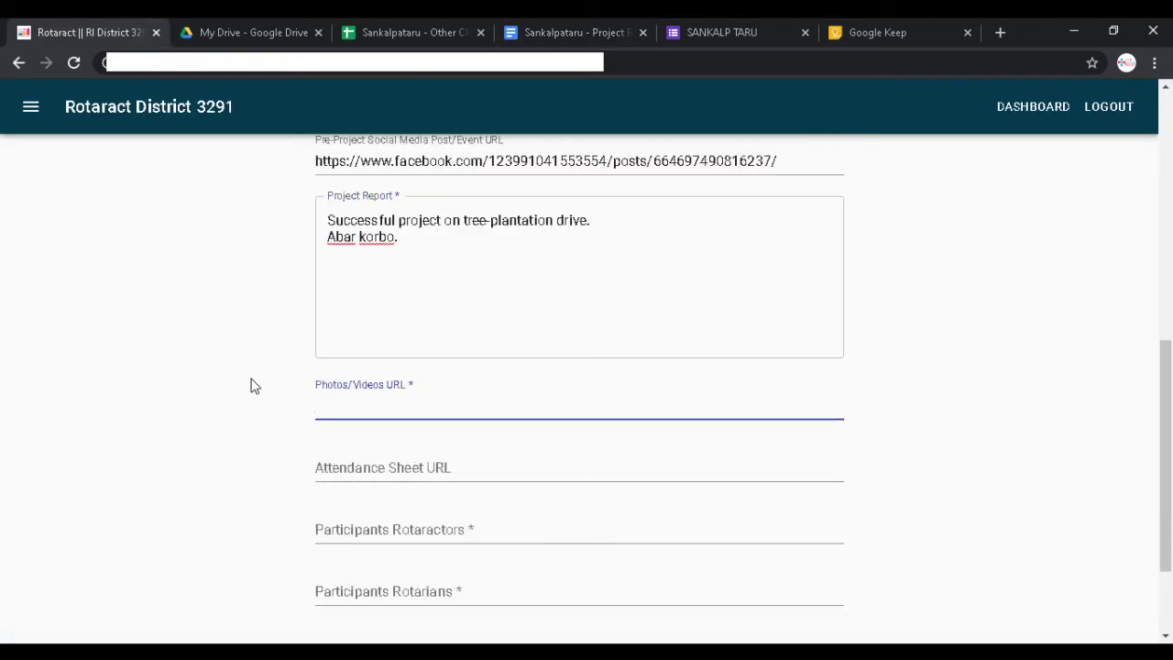
click(219, 376)
click(245, 32)
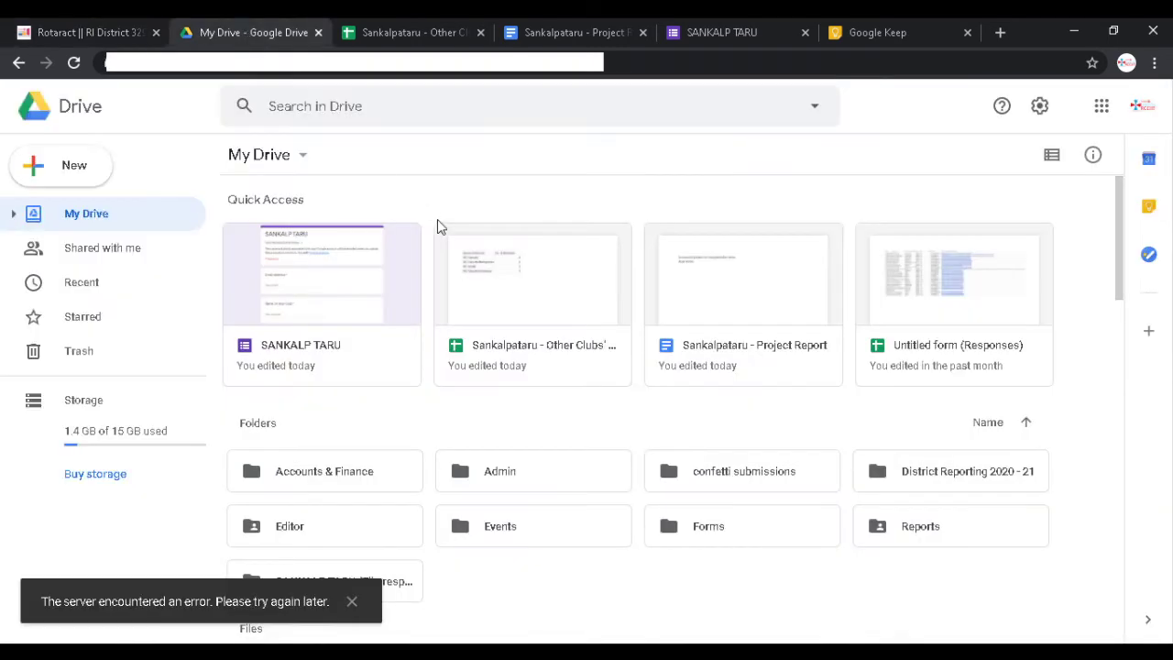
double_click(979, 492)
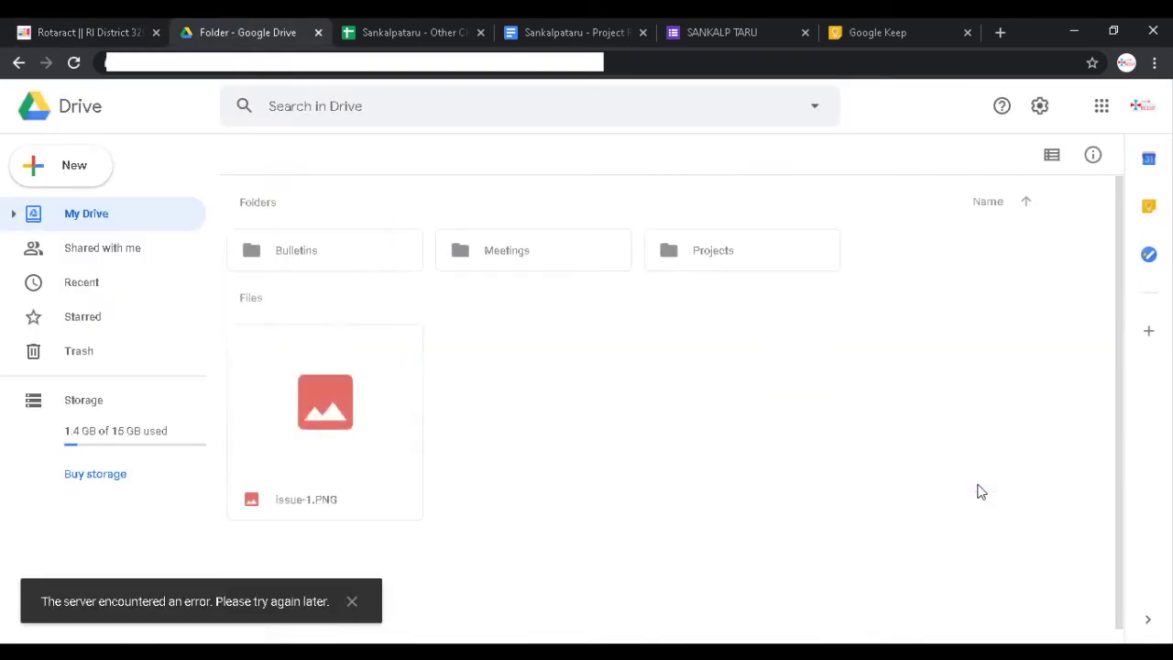
double_click(757, 271)
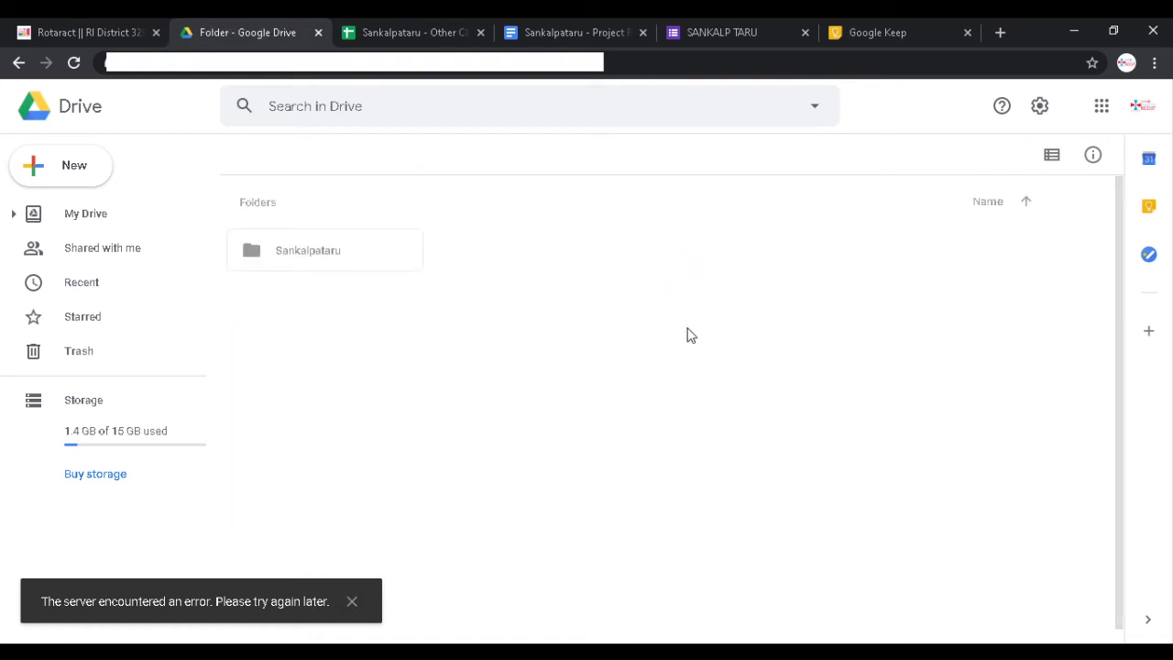
click(389, 265)
double_click(388, 265)
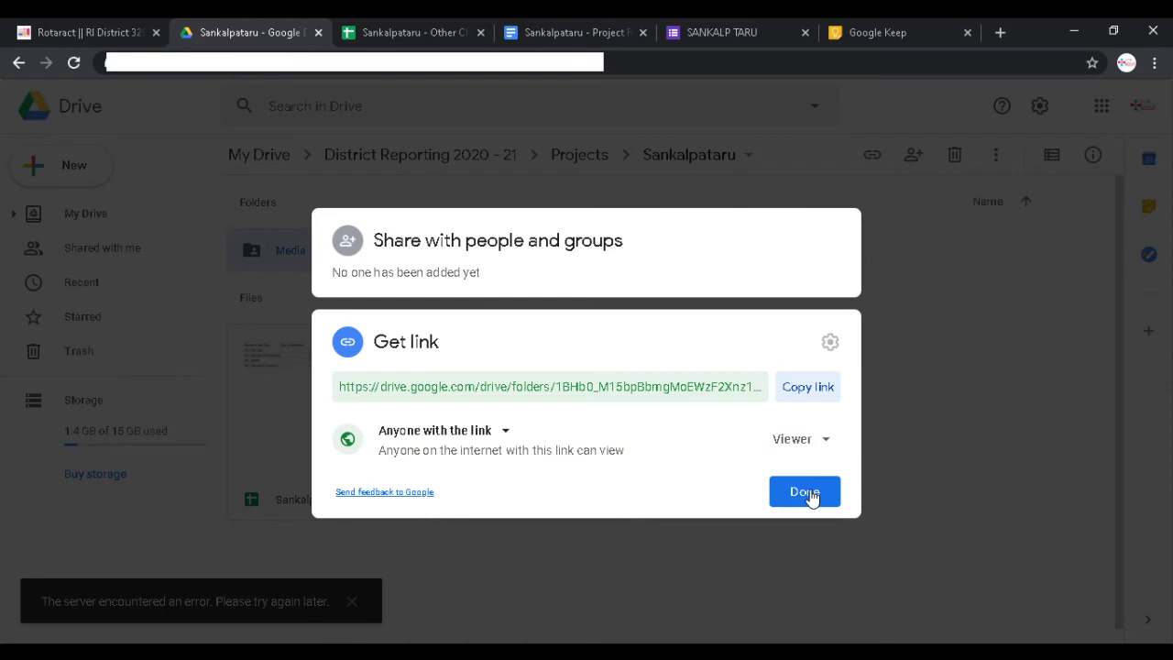
Step: Copy the share link of the Media folder in Google Drive into the report form's Photos/Videos URL
click(809, 396)
click(930, 323)
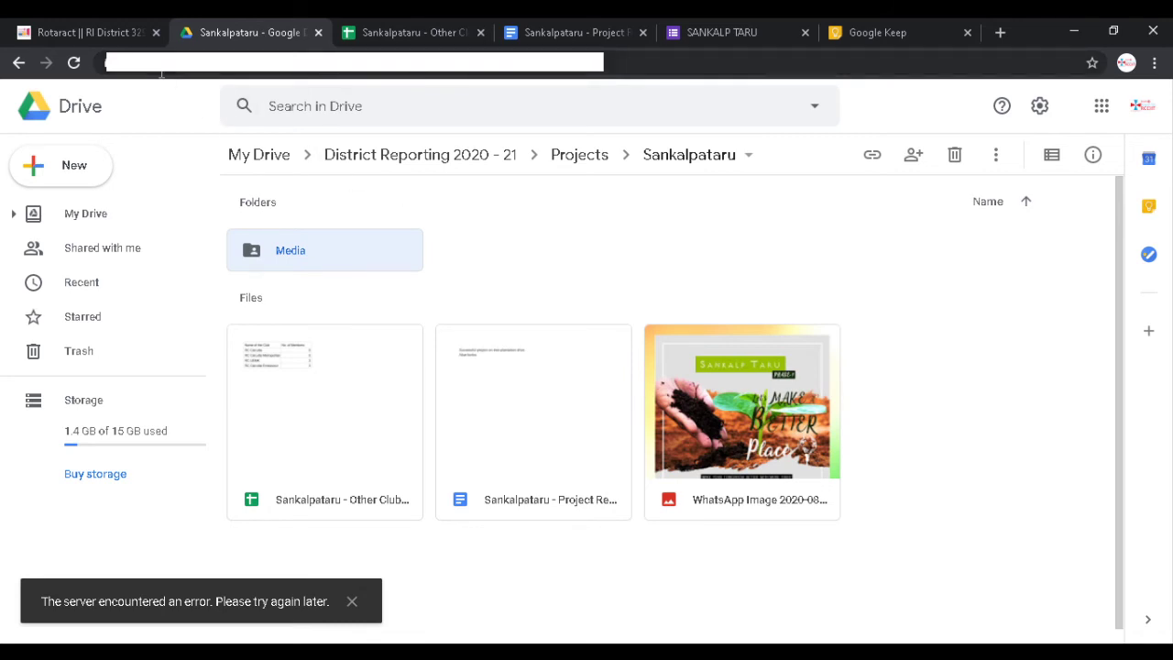
key(ctrl+shift+Tab)
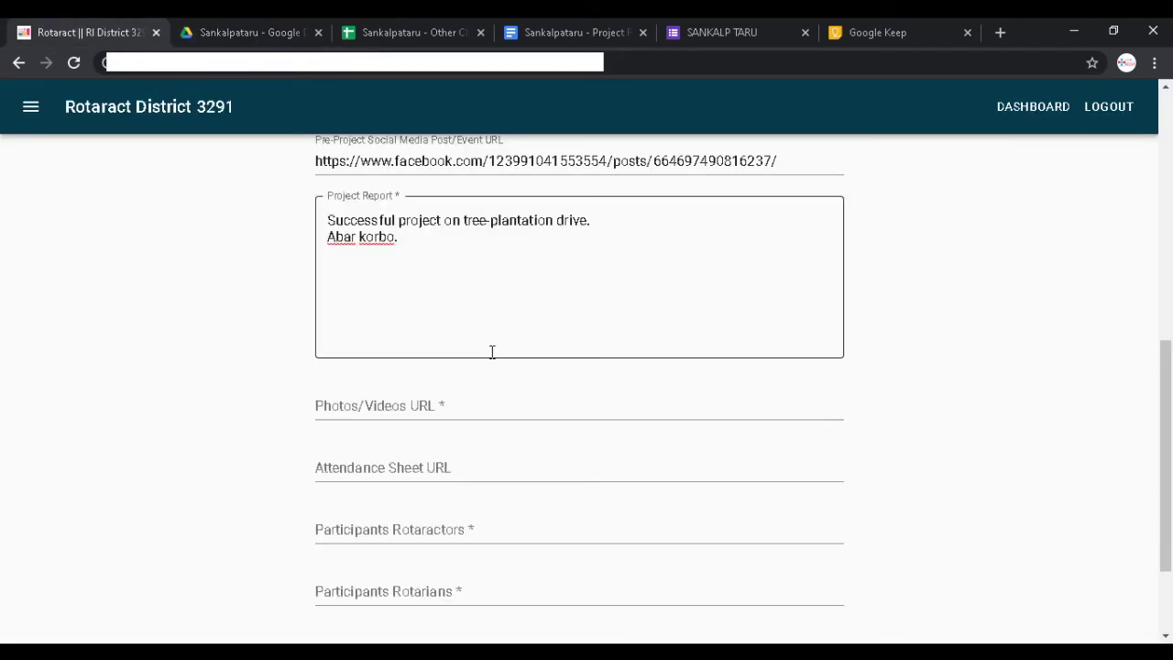
click(471, 403)
key(ctrl+v)
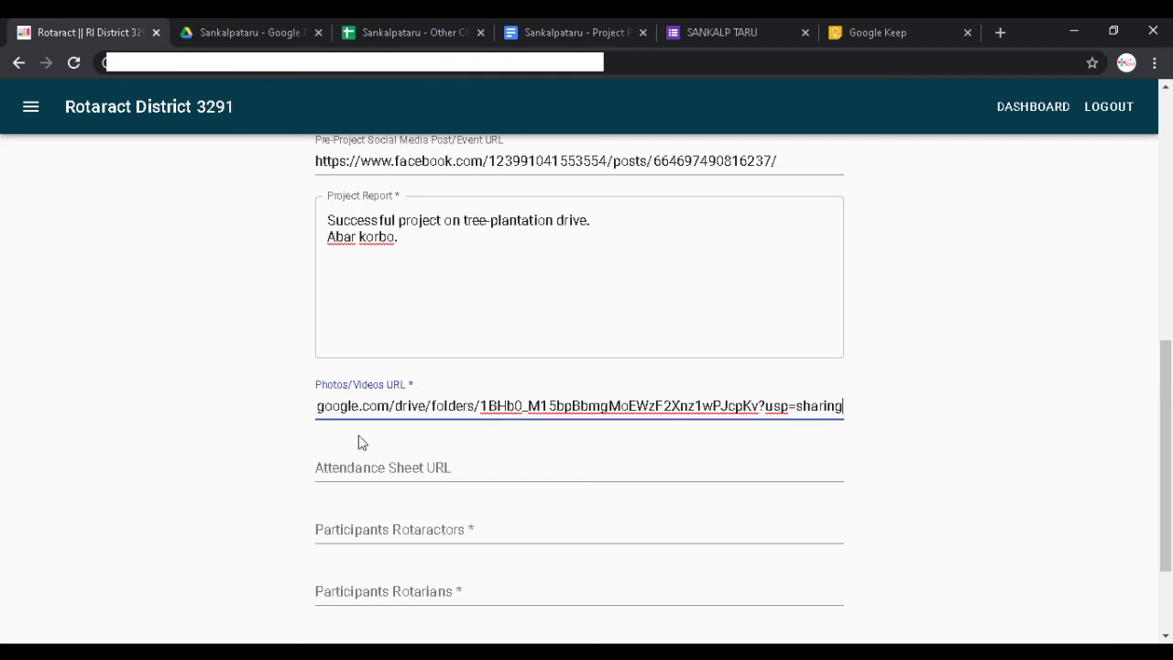
Step: Copy the share link of the "Sankalpataru - Other Clubs' Attendance" Google Sheets file into the form's Attendance Sheet URL
click(358, 472)
click(219, 449)
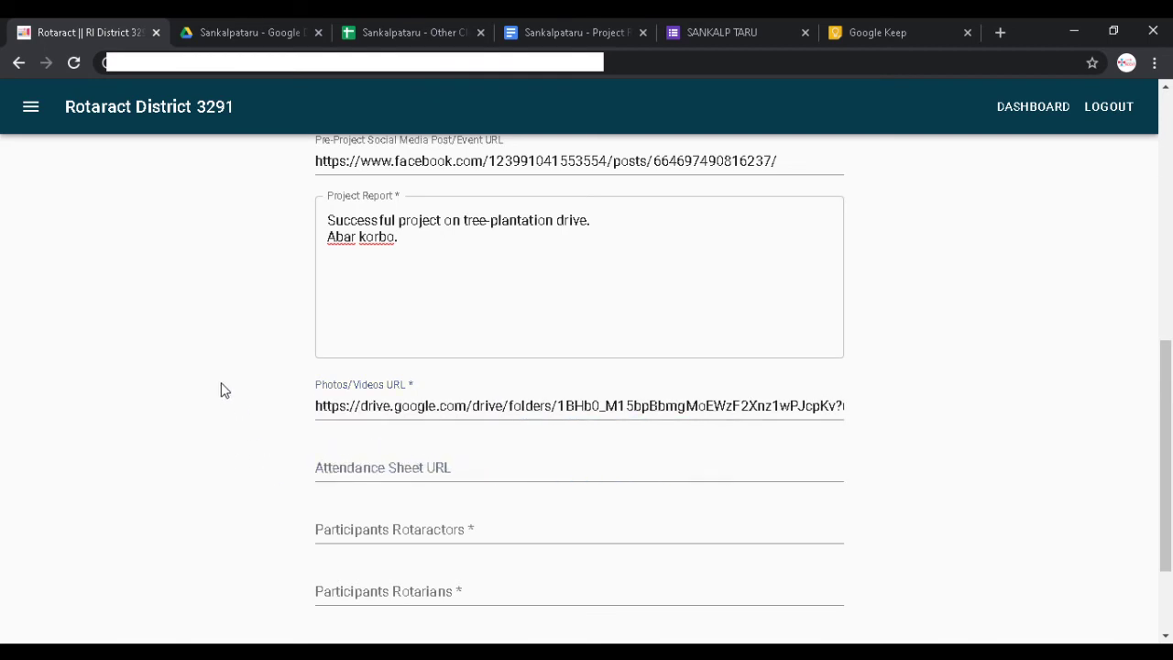
click(397, 33)
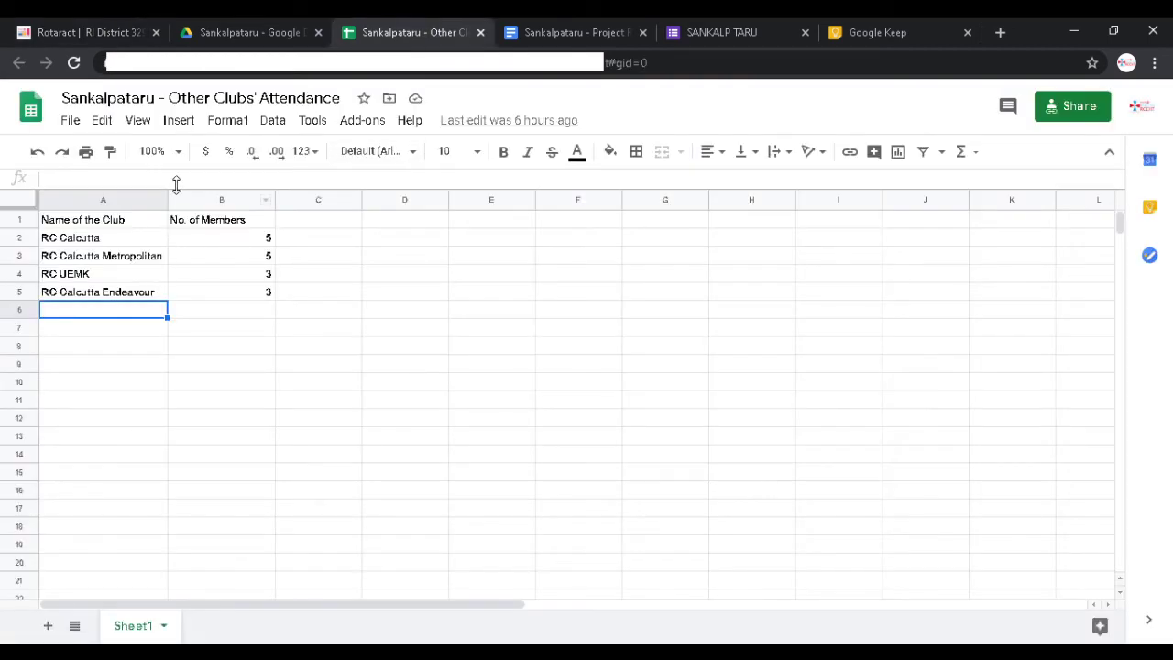
key(alt+f)
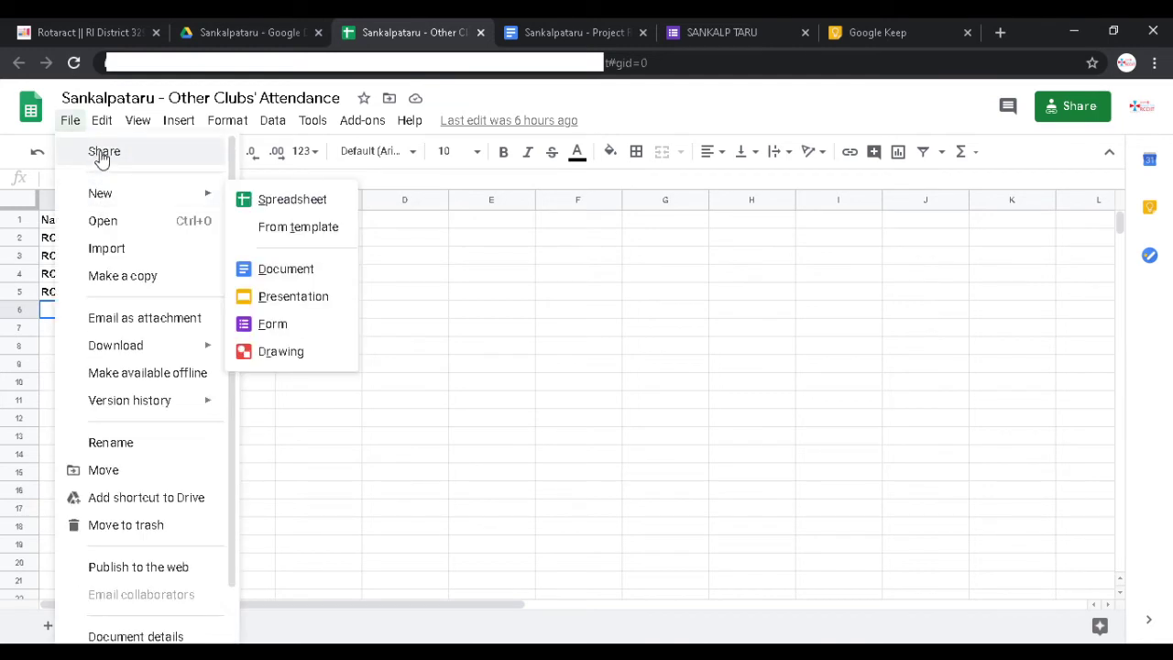
click(99, 152)
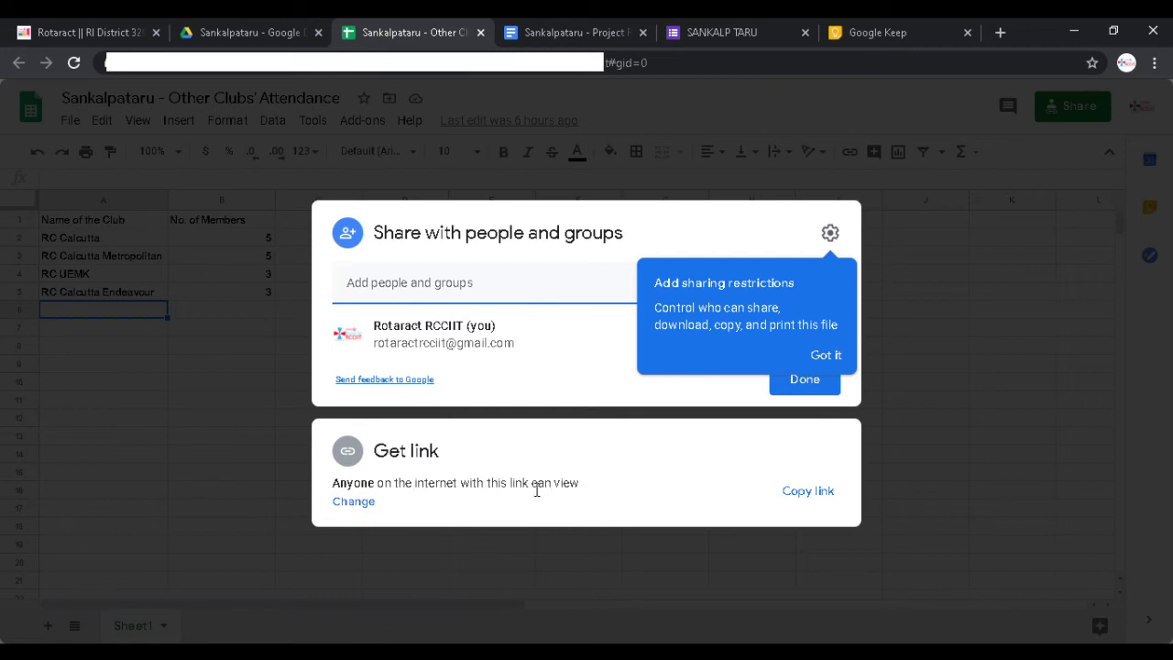
click(814, 491)
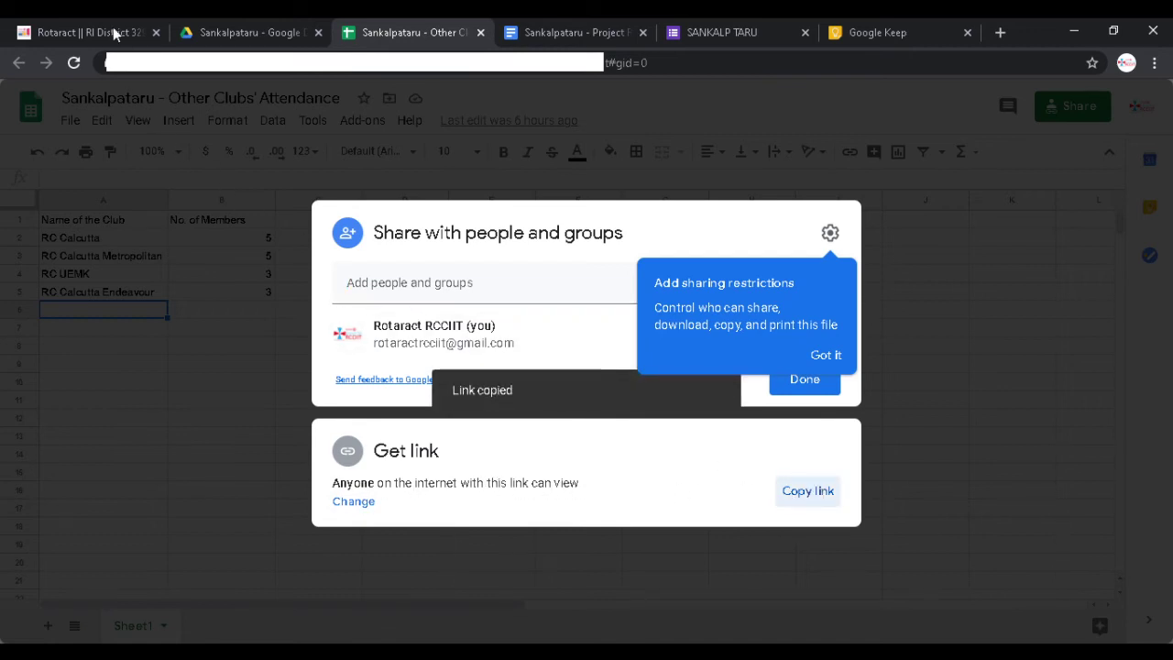
click(81, 32)
click(550, 467)
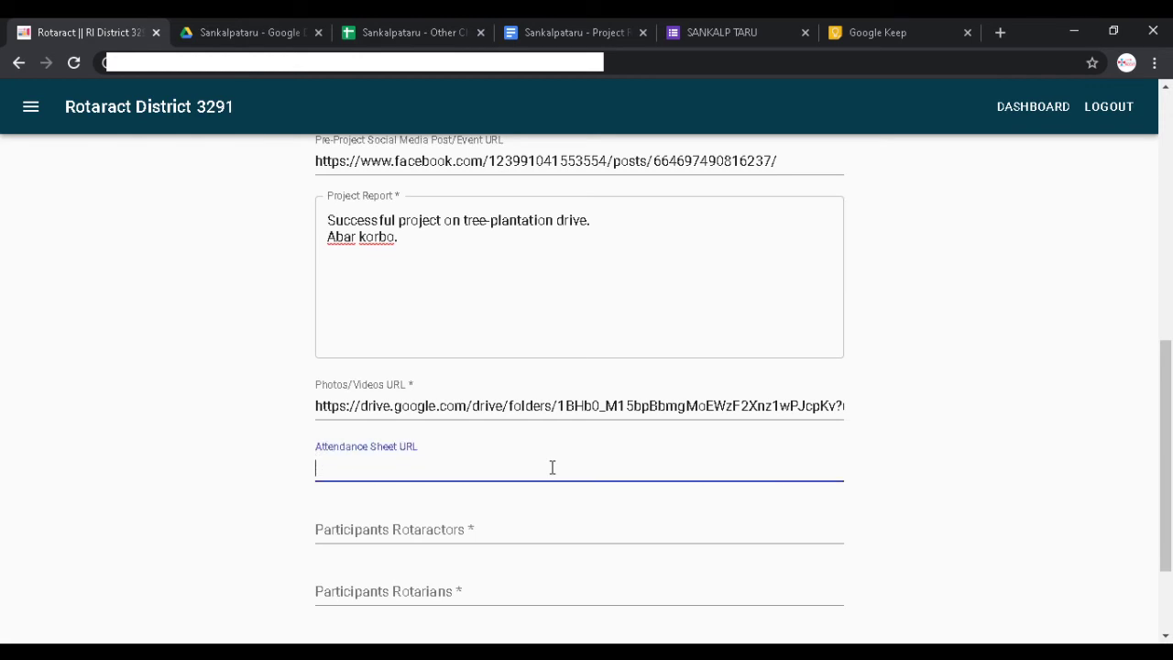
key(ctrl+v)
Step: Enter the participant numbers as 50 Rotaractors, 5 Rotarians and 20 guests
scroll(258, 469, down, 3)
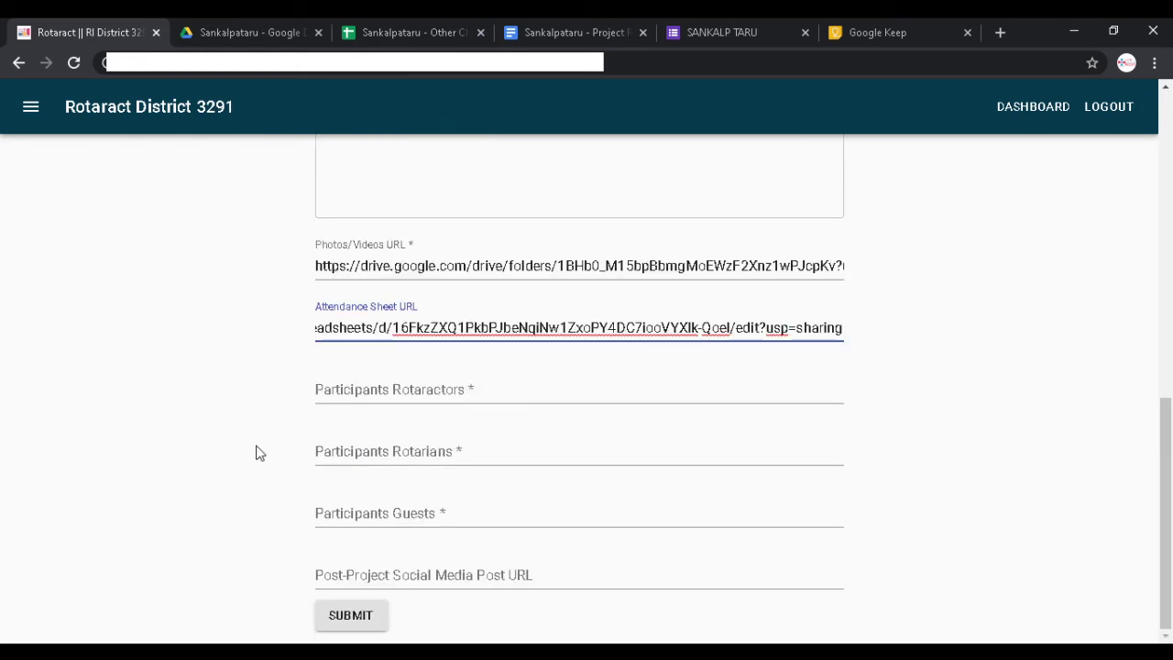
click(380, 394)
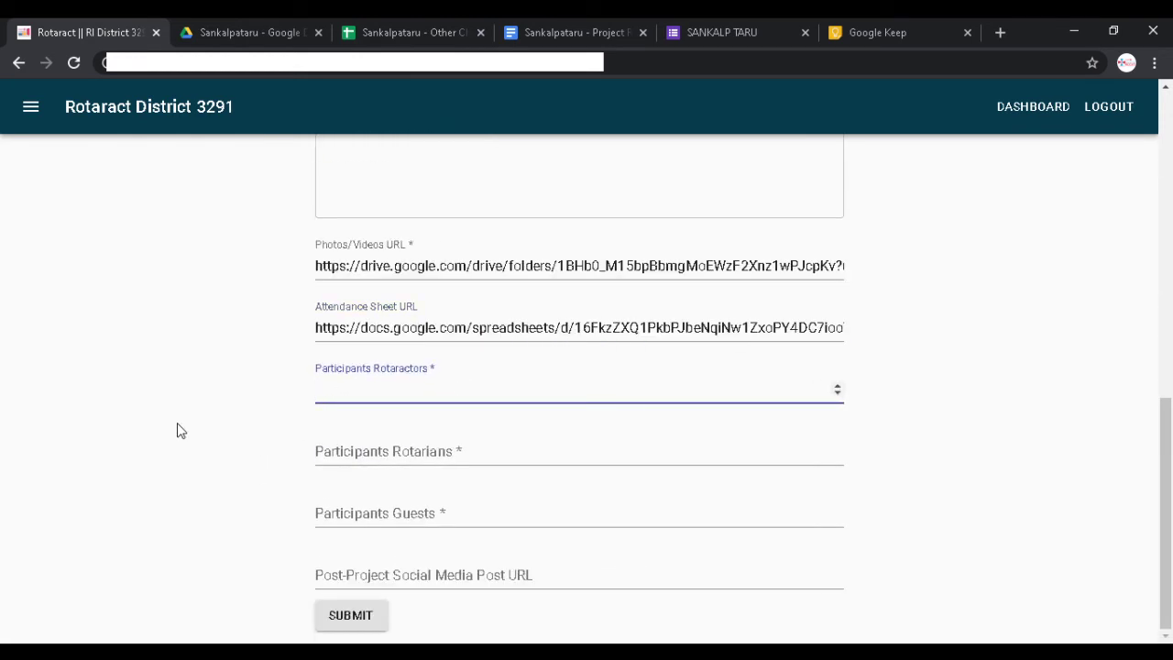
text(50)
key(Tab)
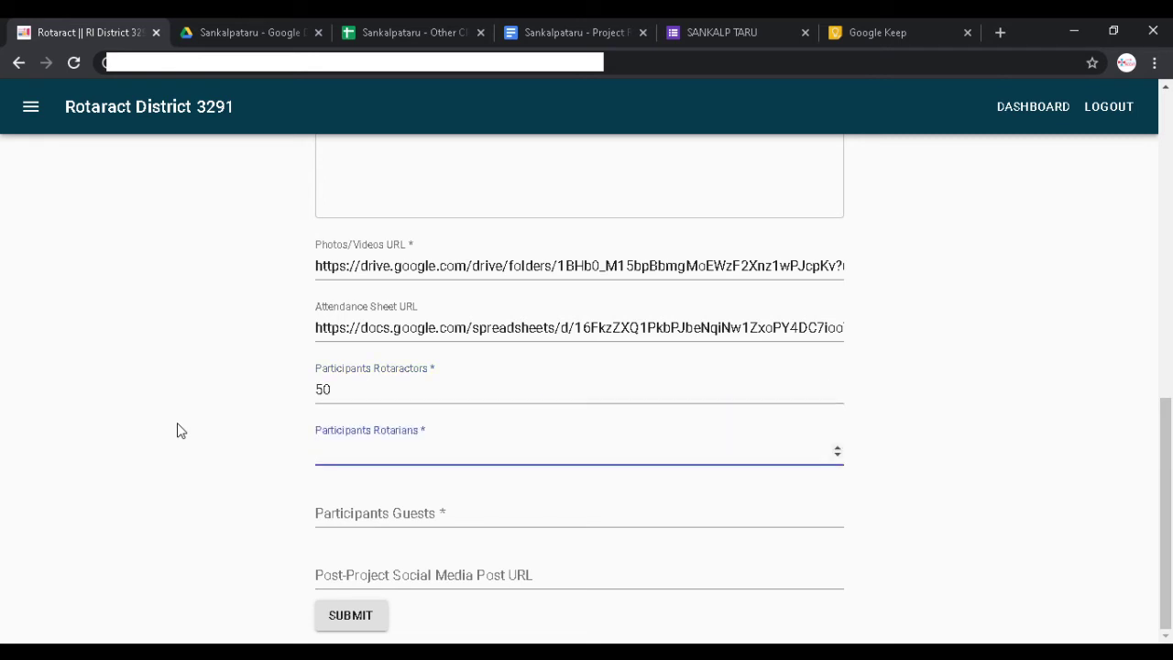
text(5)
key(Tab)
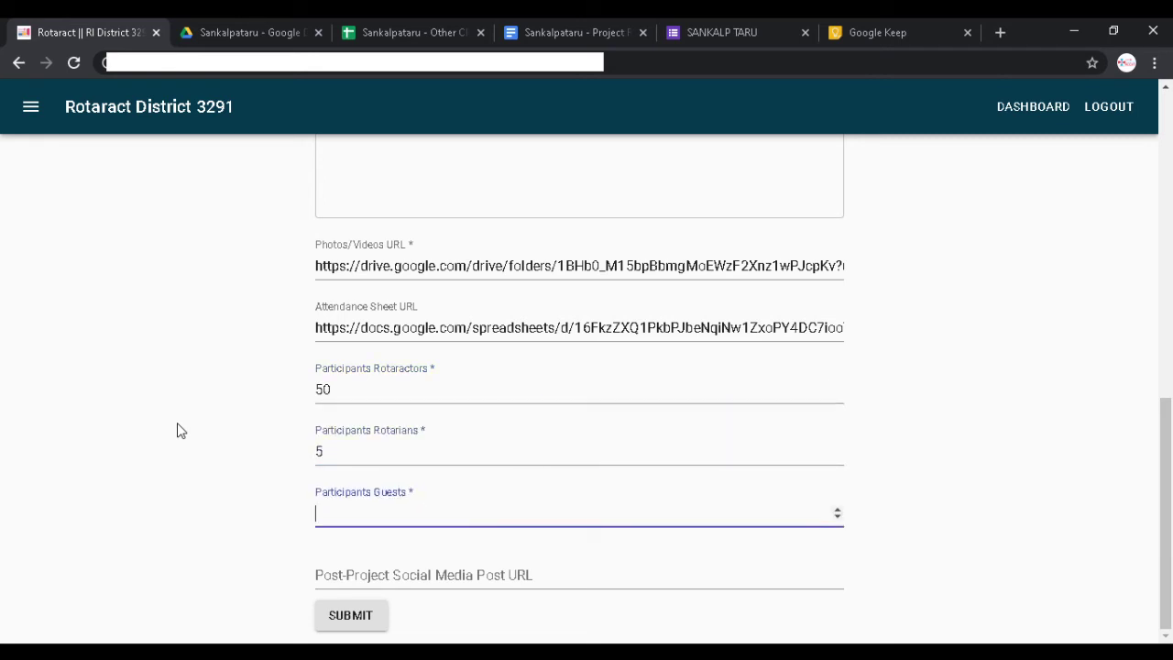
text(20)
key(Tab)
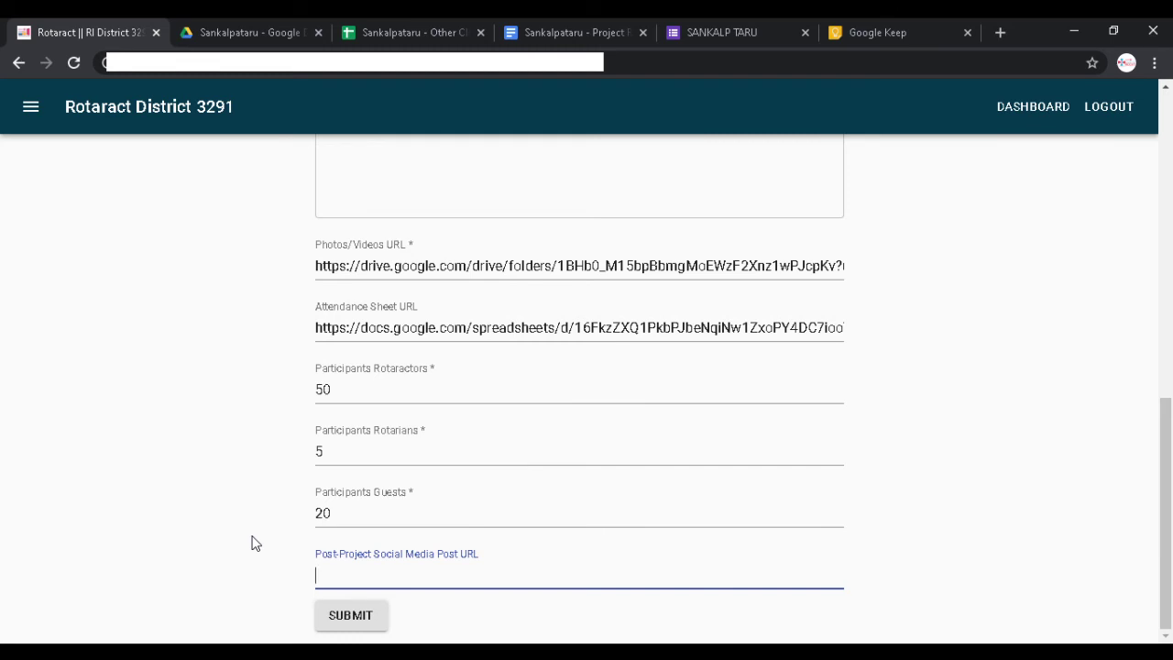
Step: Copy the Post link from the Sankalpataru note in Google Keep into the form's Post-Project Social Media Post URL
click(893, 35)
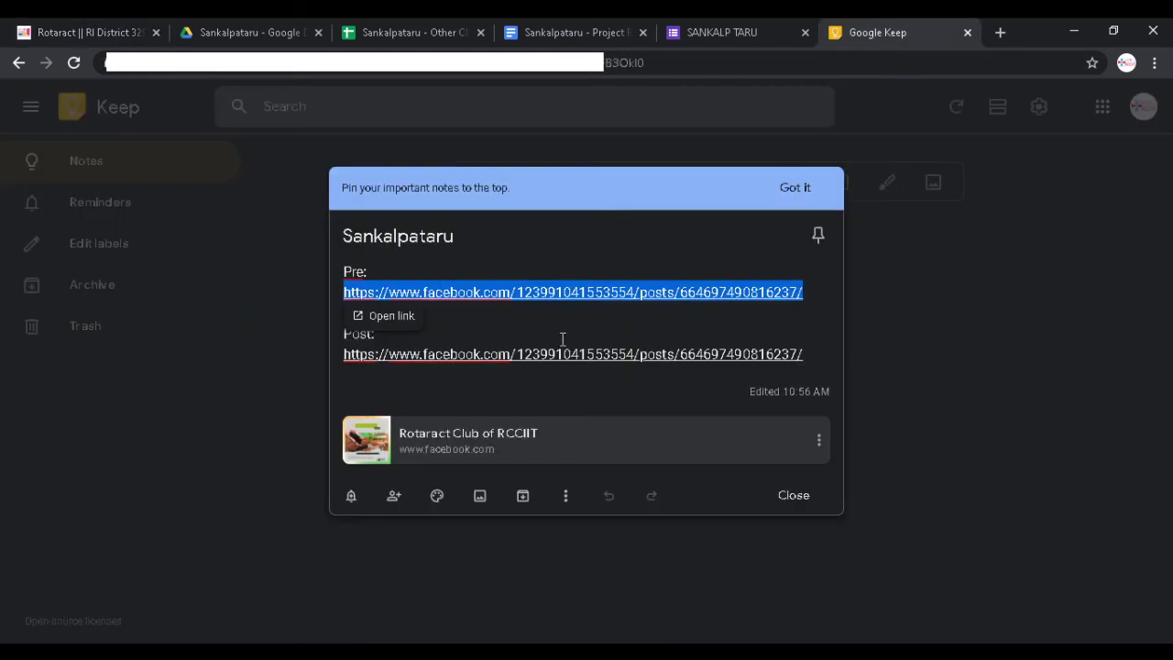
click(806, 355)
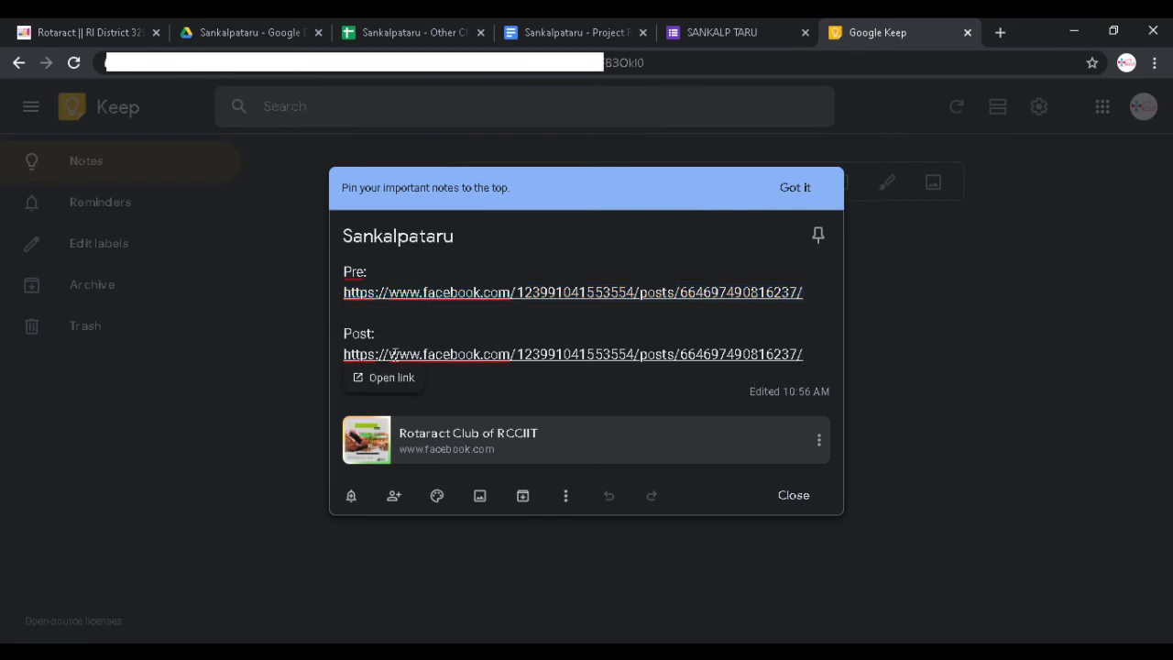
shift+click(343, 355)
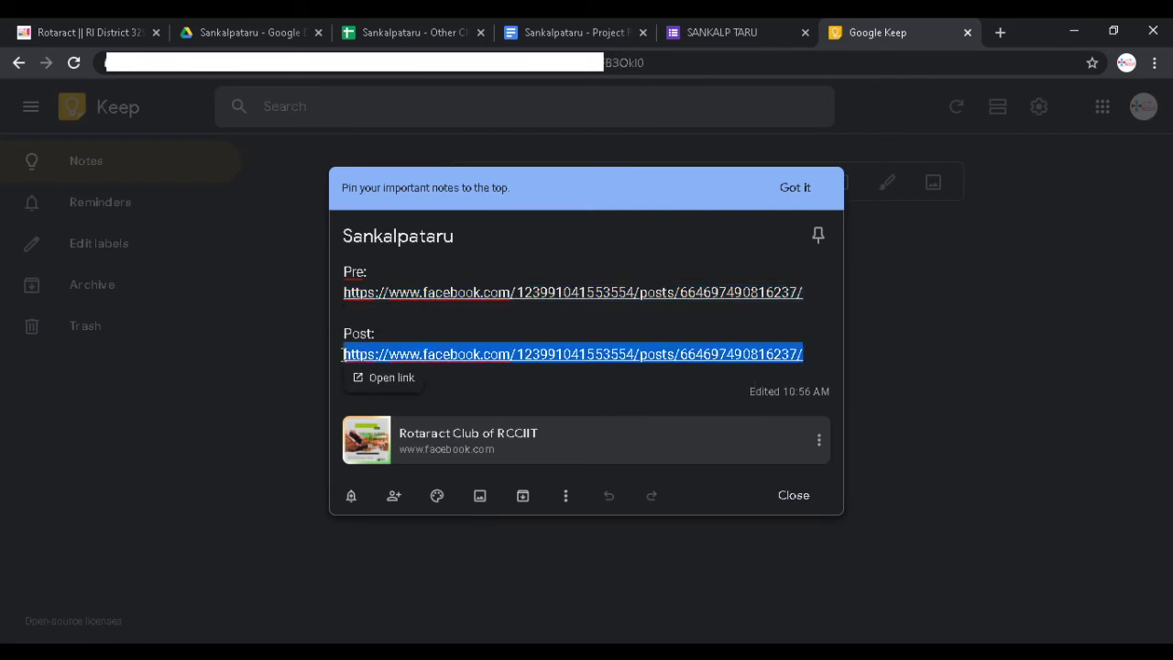
click(48, 31)
key(ctrl+v)
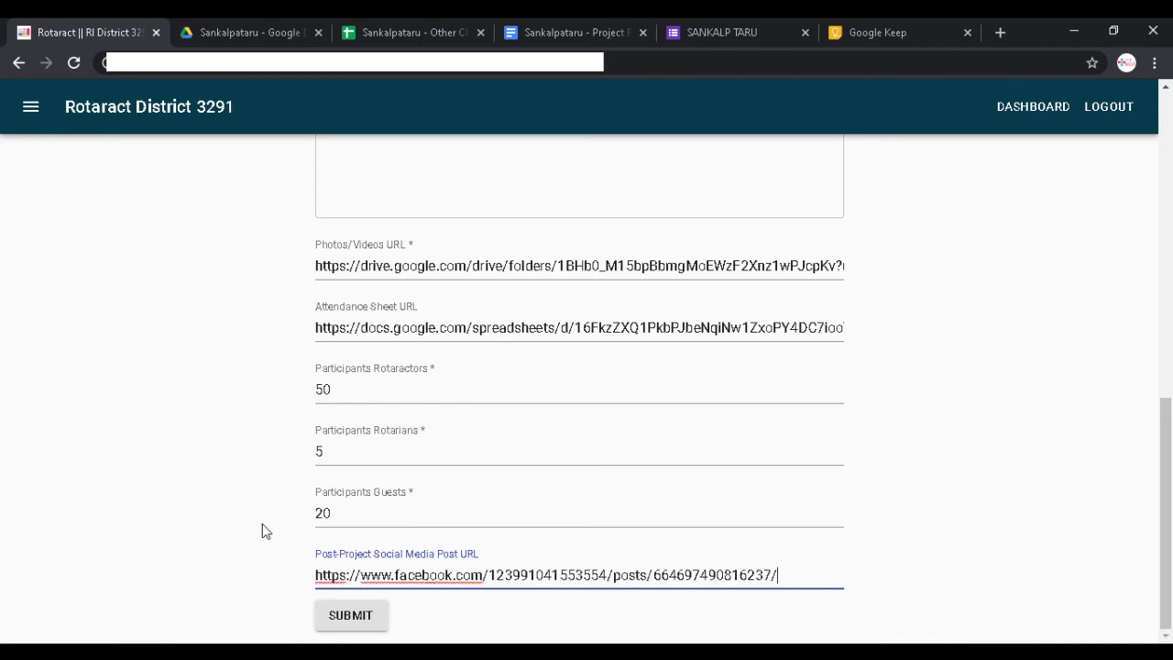
Step: Review all entries of the completed Sankalpataru 2.0 report form and submit it
scroll(262, 523, up, 7)
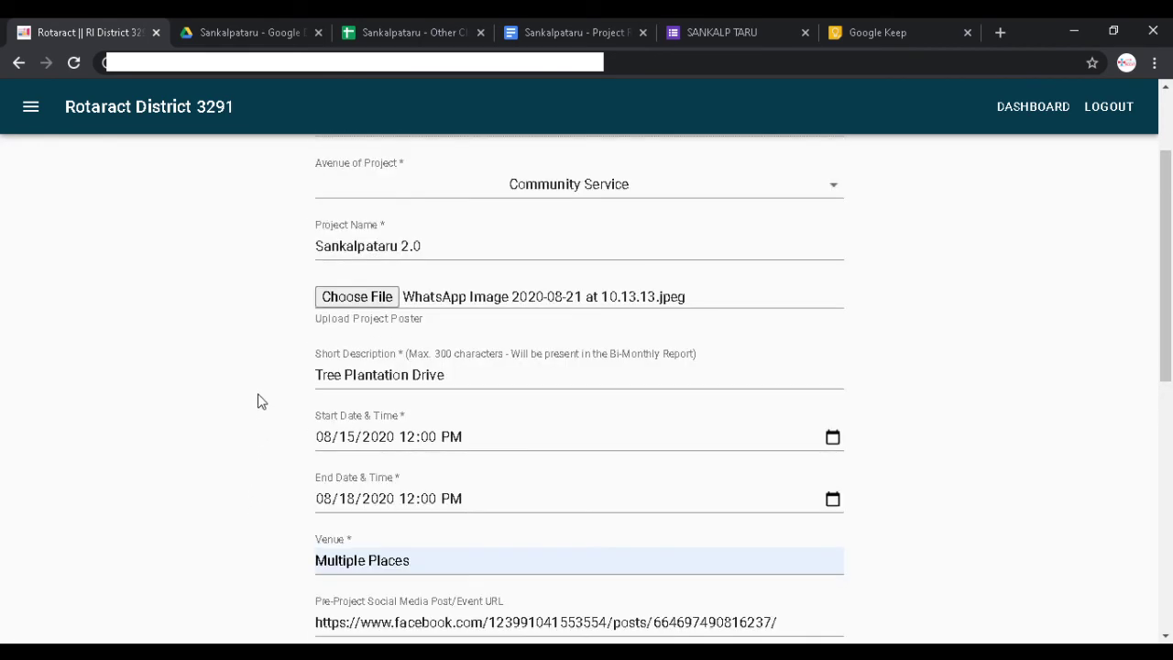
scroll(262, 377, up, 2)
scroll(257, 412, down, 2)
scroll(252, 437, down, 1)
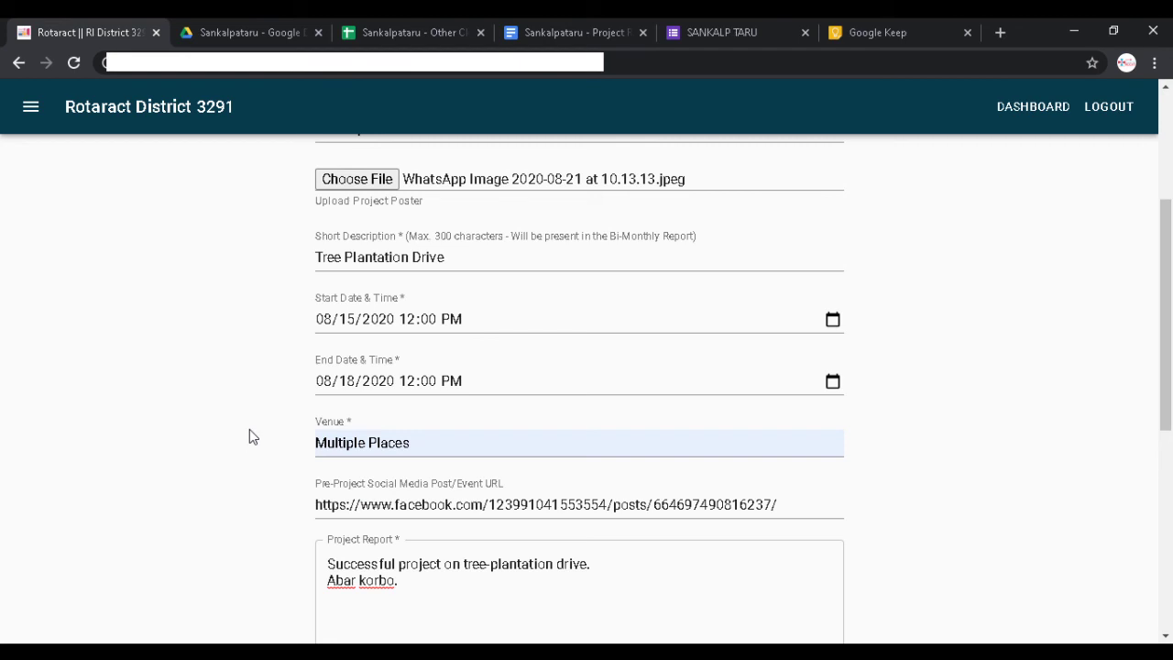
scroll(249, 431, down, 2)
scroll(249, 431, down, 2)
scroll(249, 429, down, 2)
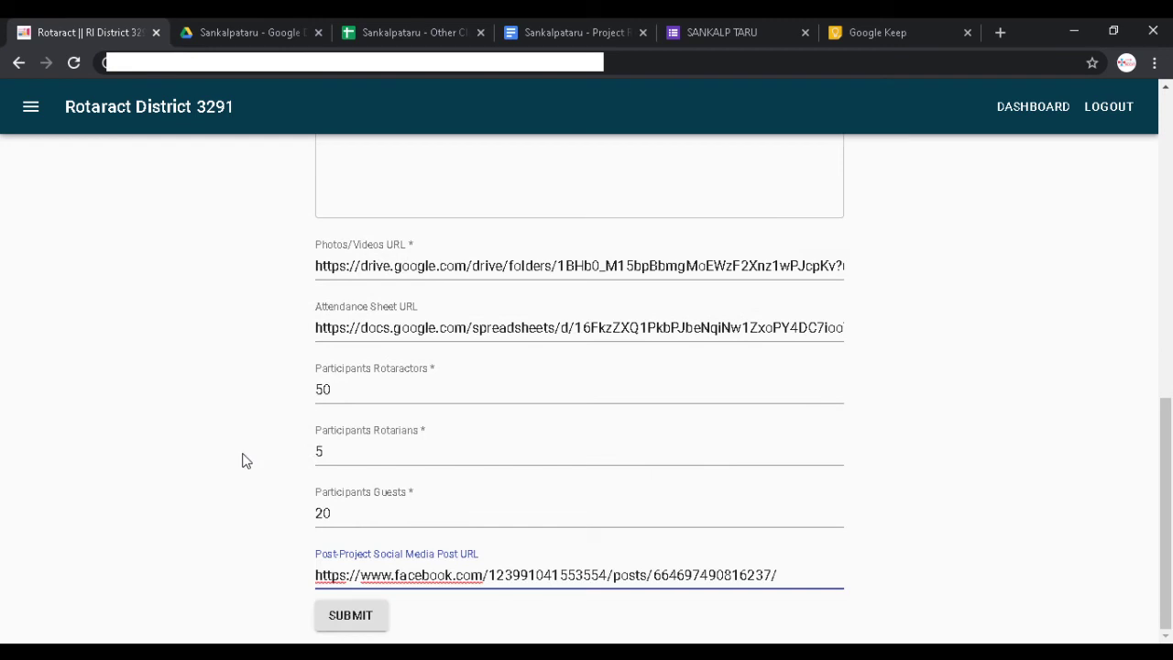
scroll(242, 460, up, 8)
scroll(242, 459, down, 5)
click(351, 618)
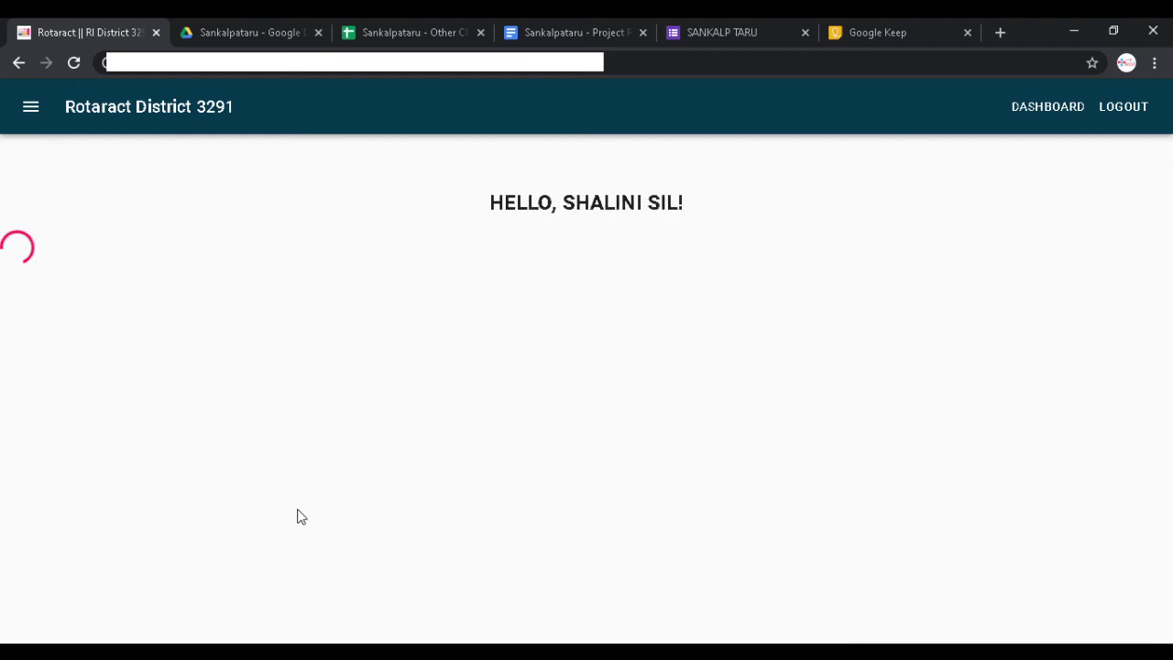
Step: Check the dashboard's Projects and Reported Projects lists for the Sankalpataru 2.0 entry
scroll(288, 348, down, 3)
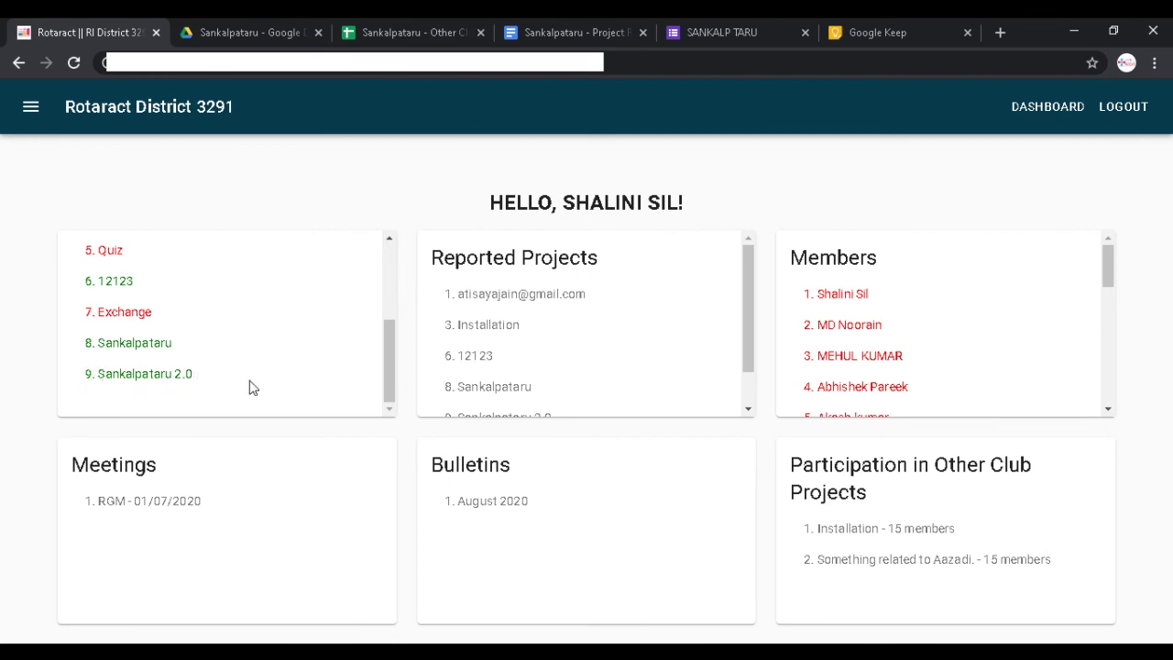
scroll(620, 331, down, 2)
scroll(526, 339, up, 1)
scroll(549, 334, down, 1)
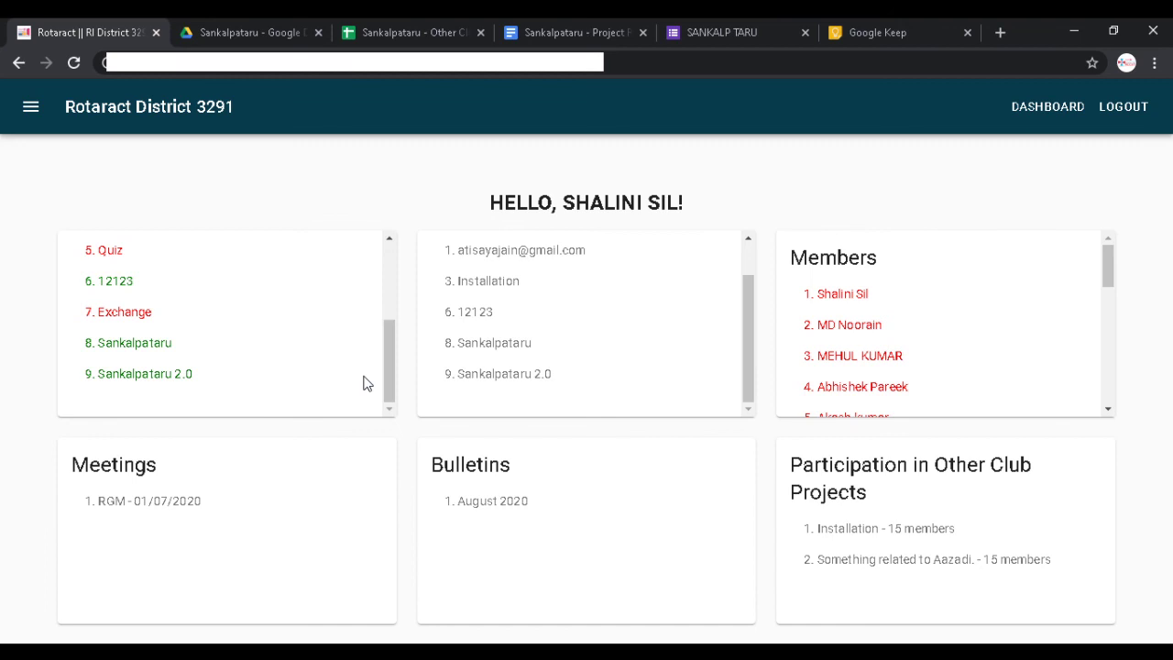
scroll(363, 383, up, 5)
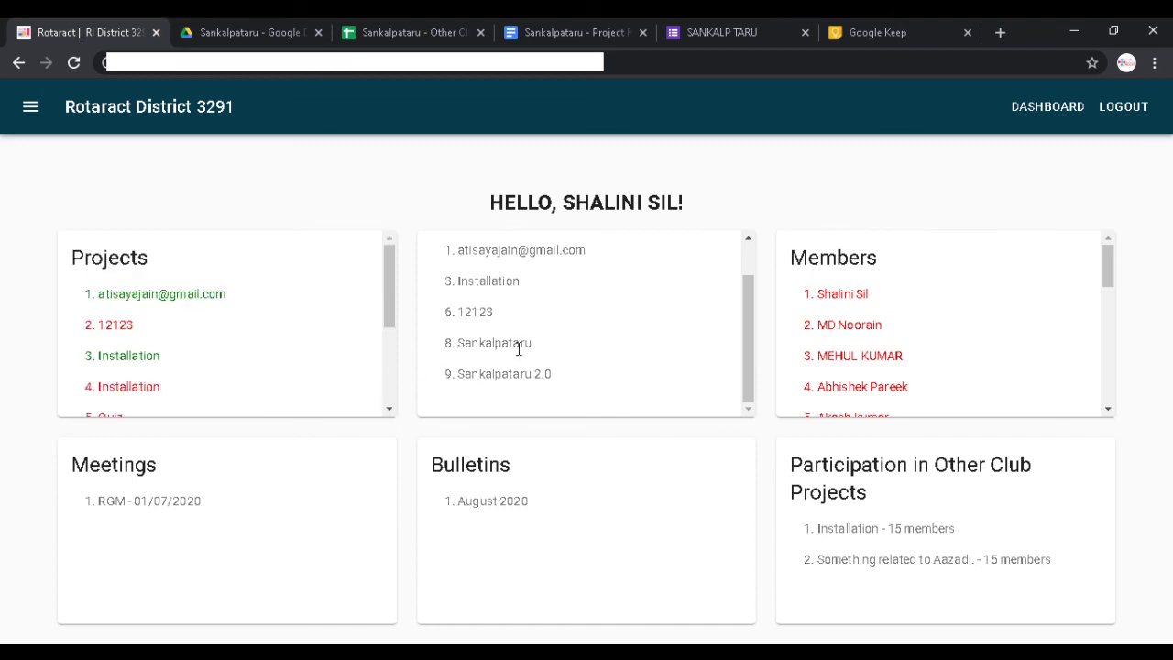
scroll(518, 353, up, 2)
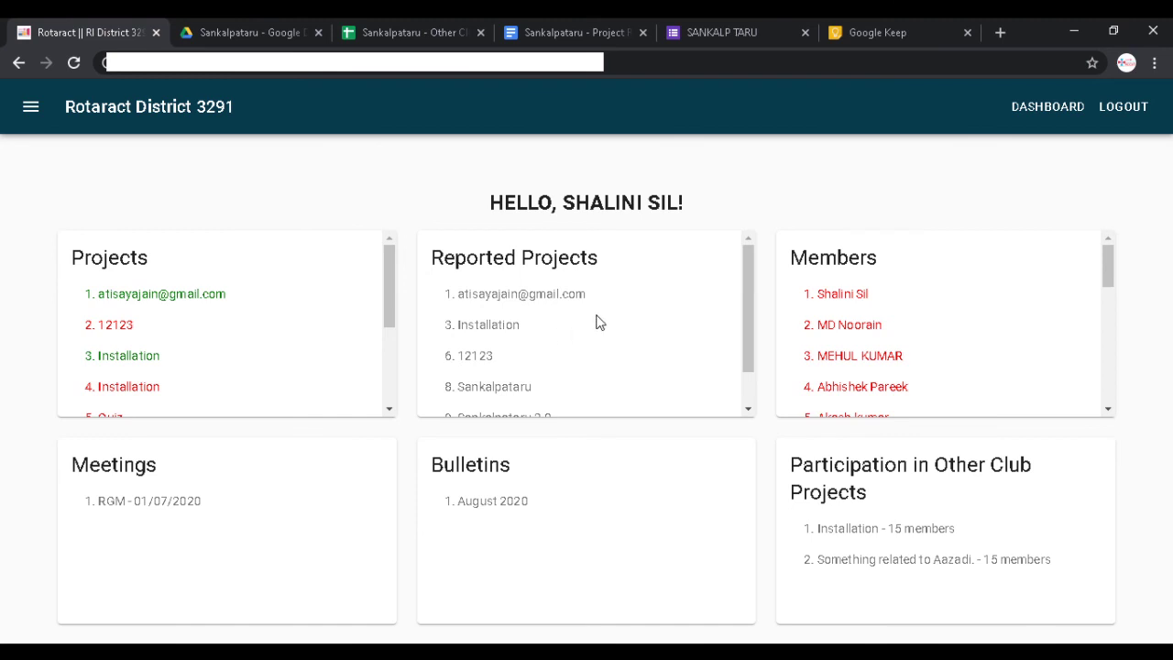
key(alt+Tab)
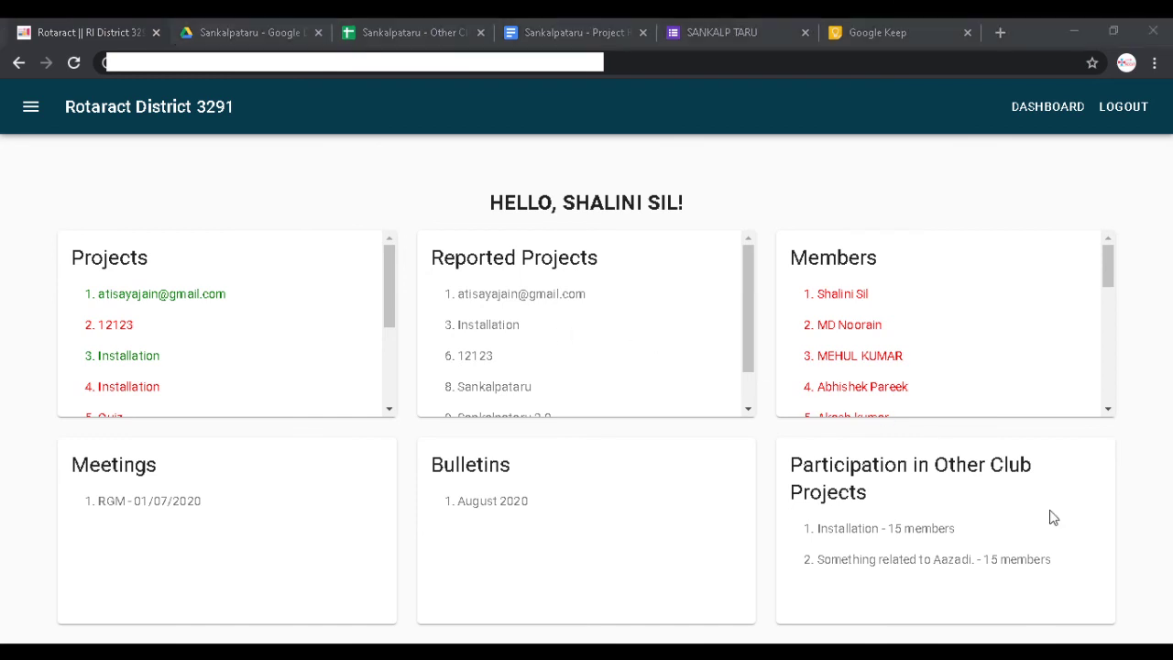